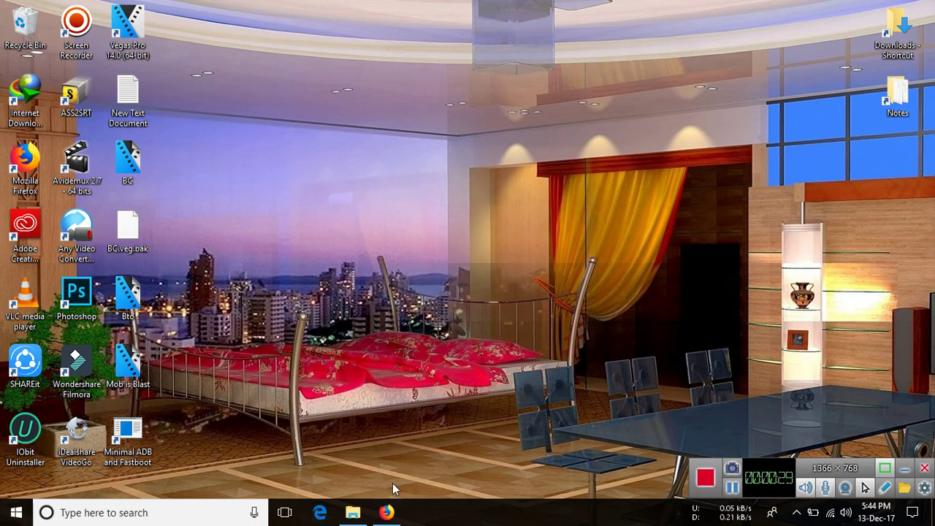
Step: Restore the minimized Firefox window showing the Open GApps download page with ARM, 7.1 and stock
click(386, 512)
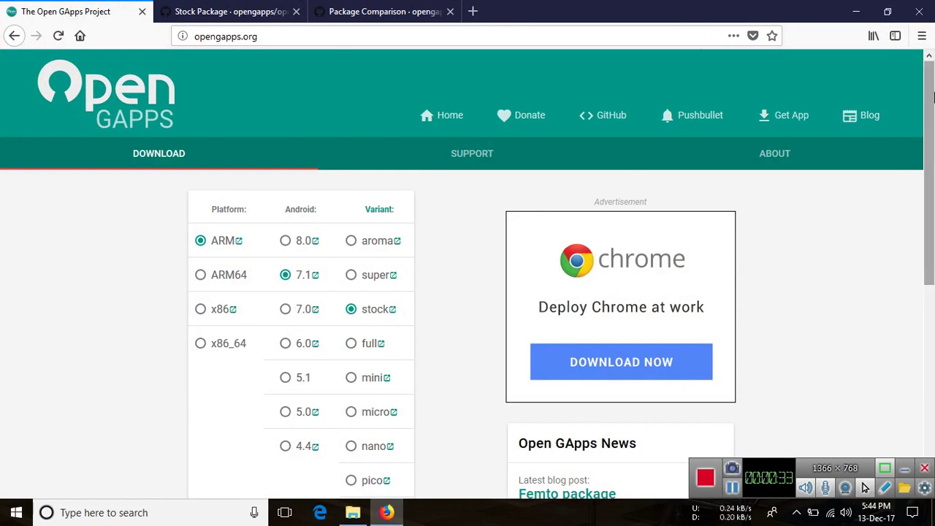
Step: Scroll to the ARM 7.1 stock package details: 13 December 2017, 702.58 MiB
scroll(932, 146, down, 2)
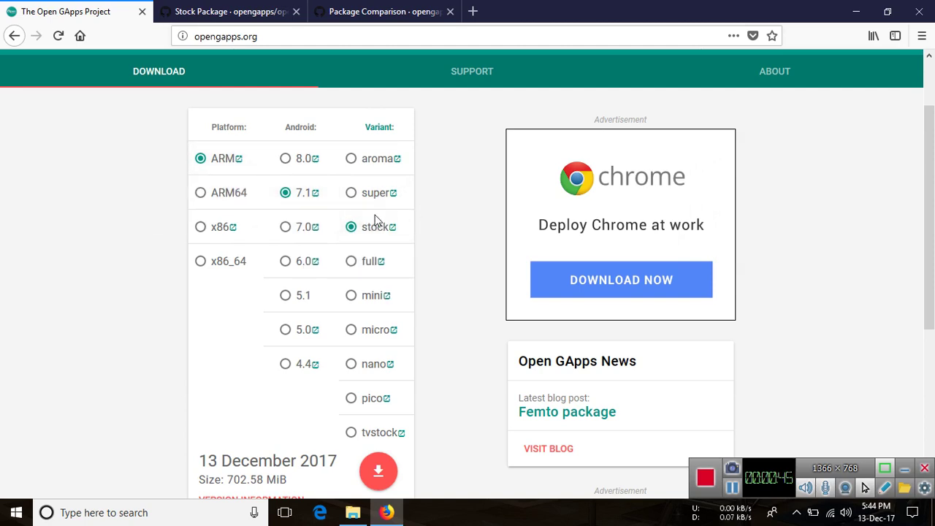
mouse_move(352, 512)
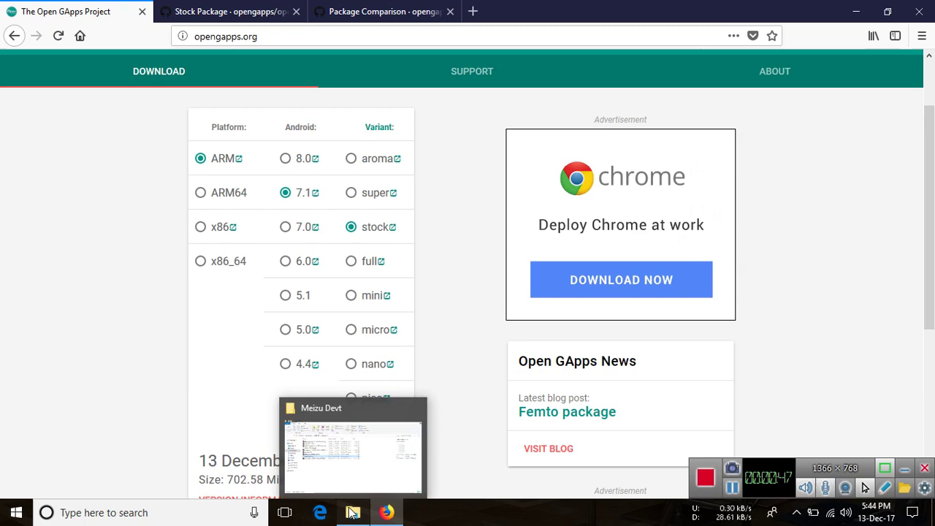
Step: Switch to the Meizu Devt folder and select the open_gapps-arm64-7.1-stock-20170908 archive
click(319, 474)
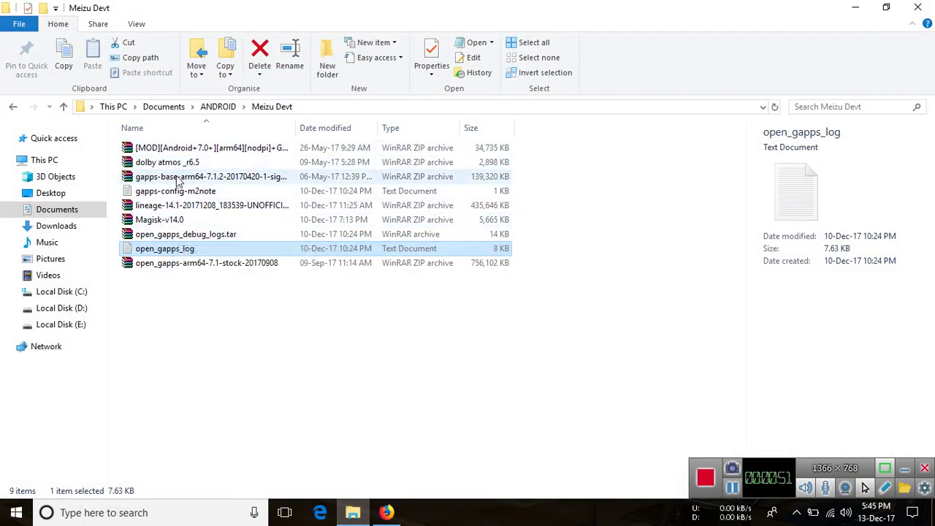
click(184, 266)
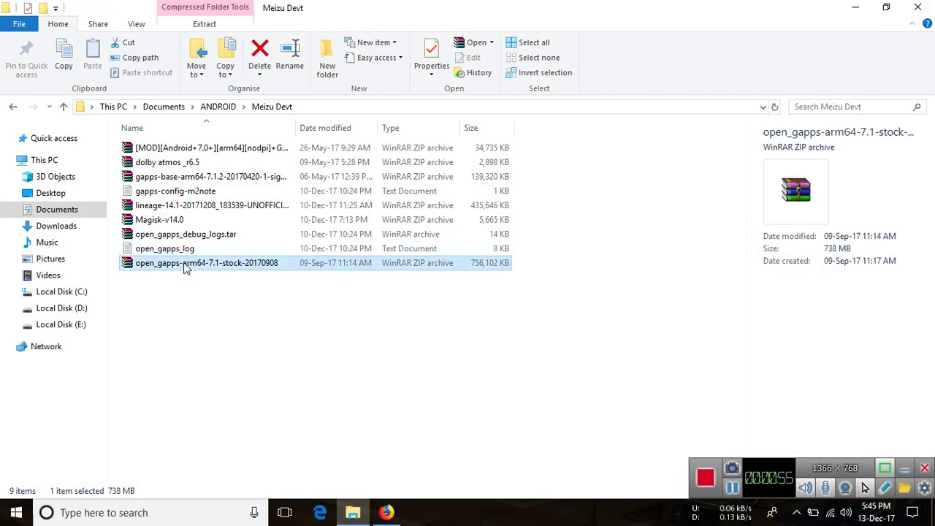
key(Up)
key(Down)
Step: Glance at the download page, then return to the folder and inspect the gapps-config-m2note file
click(856, 7)
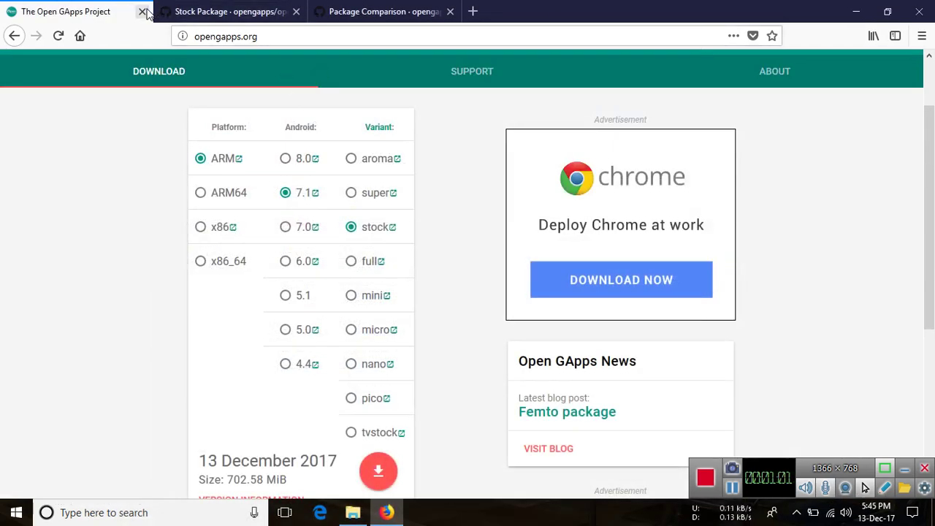
click(346, 510)
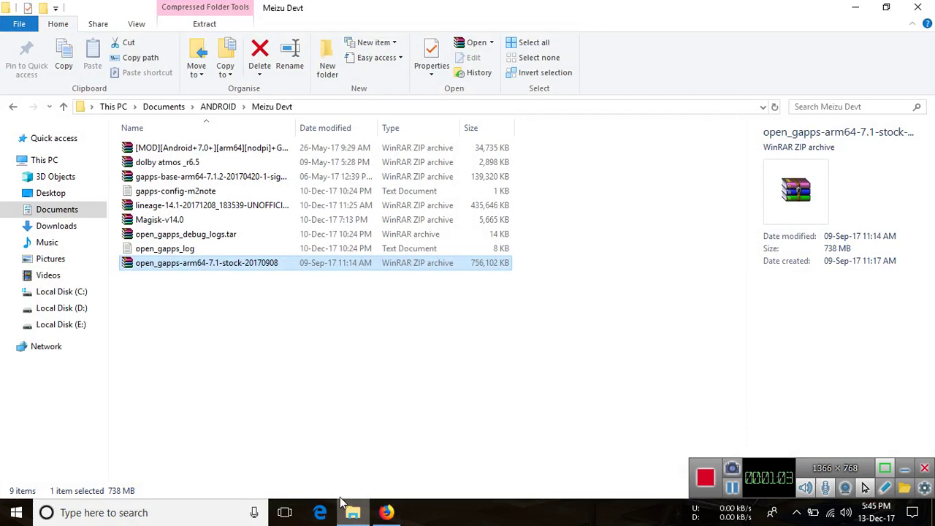
click(162, 195)
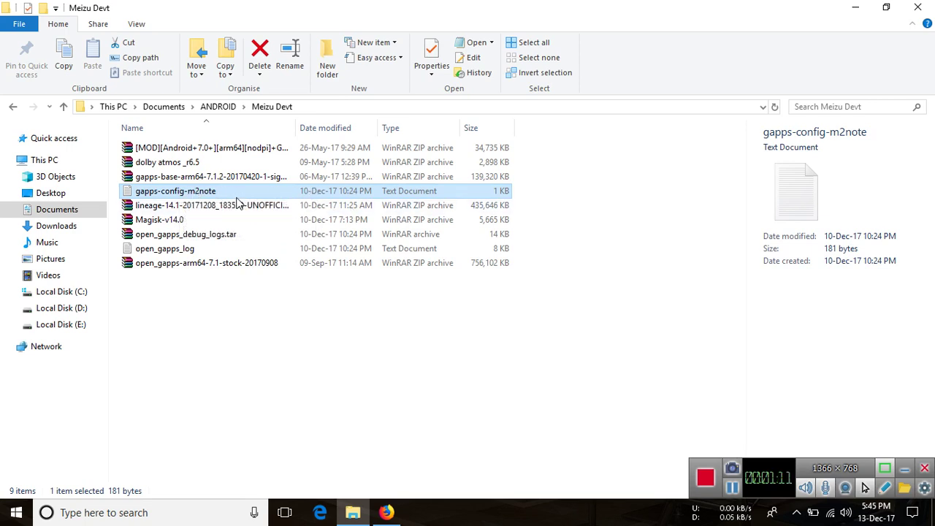
mouse_move(175, 191)
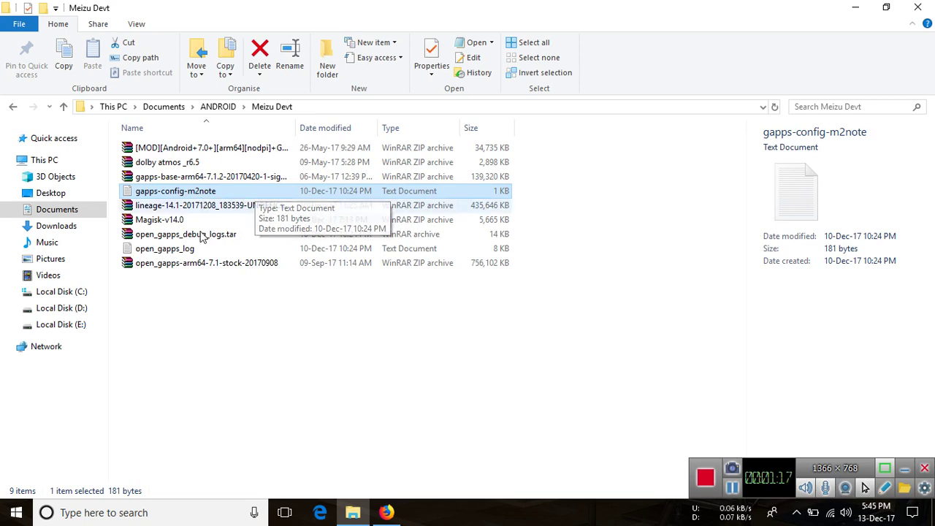
click(195, 294)
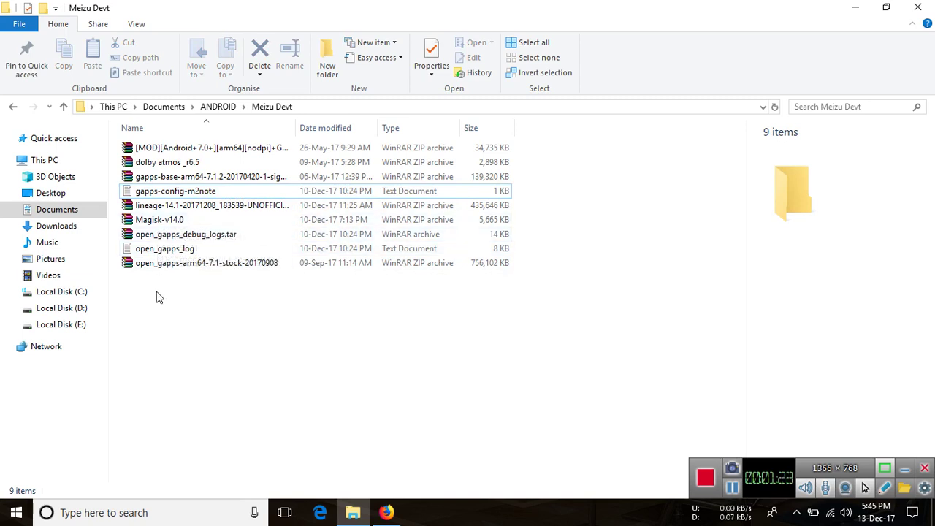
key(alt+Tab)
key(alt+Tab)
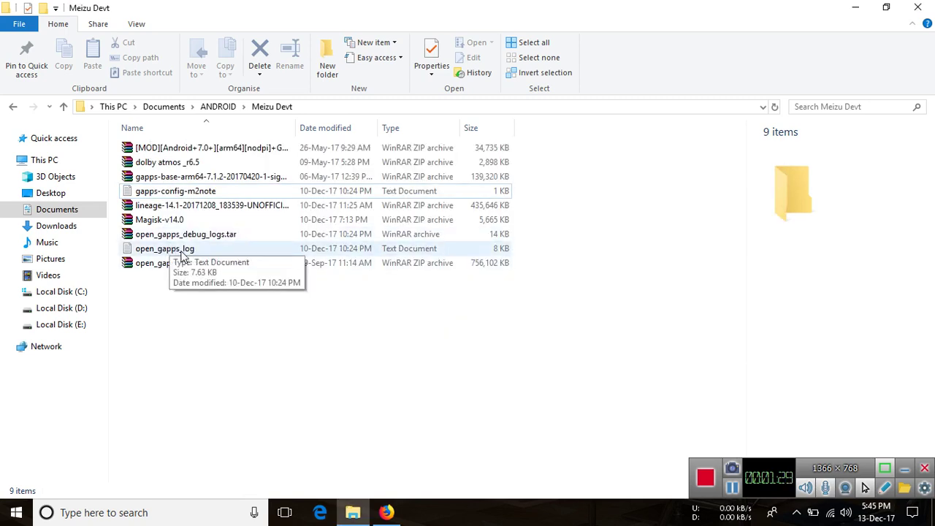
double_click(183, 249)
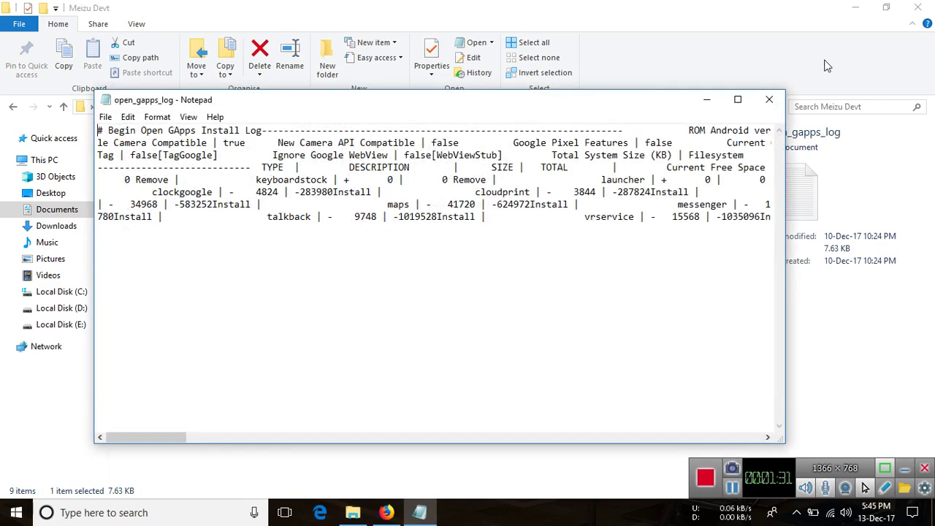
click(769, 99)
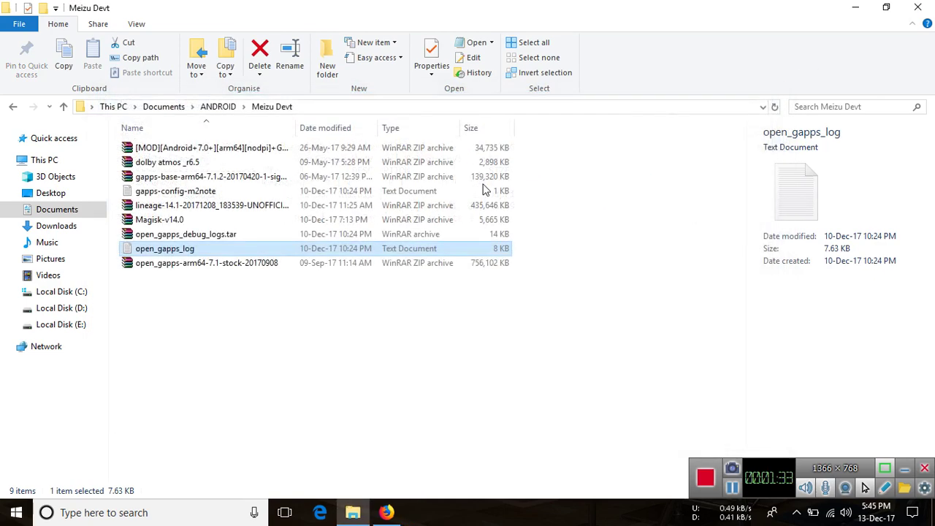
right_click(373, 250)
mouse_move(413, 267)
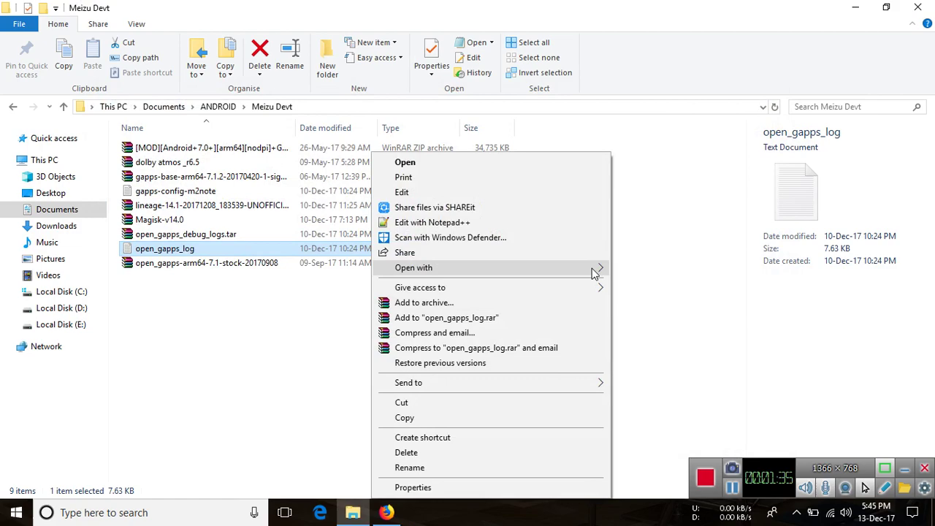
click(642, 284)
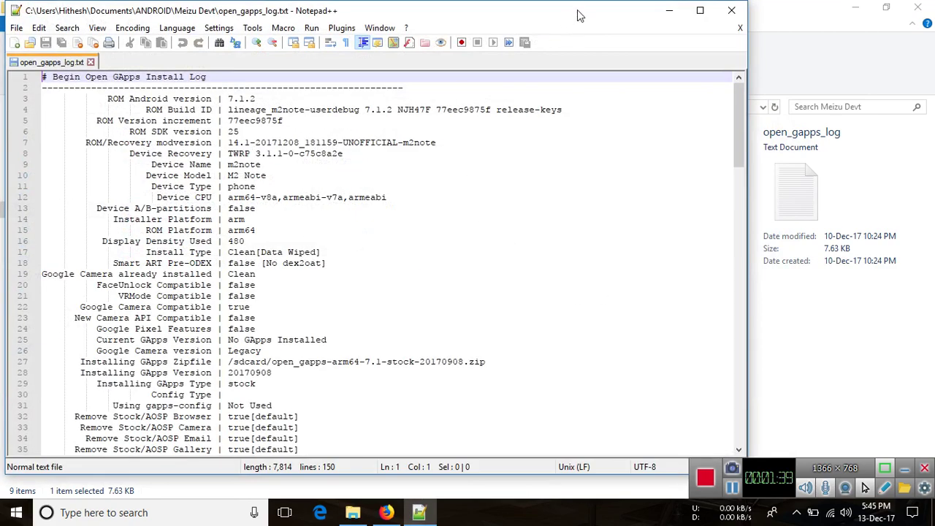
mouse_move(569, 18)
mouse_down()
mouse_move(723, 117)
mouse_move(666, 61)
mouse_up()
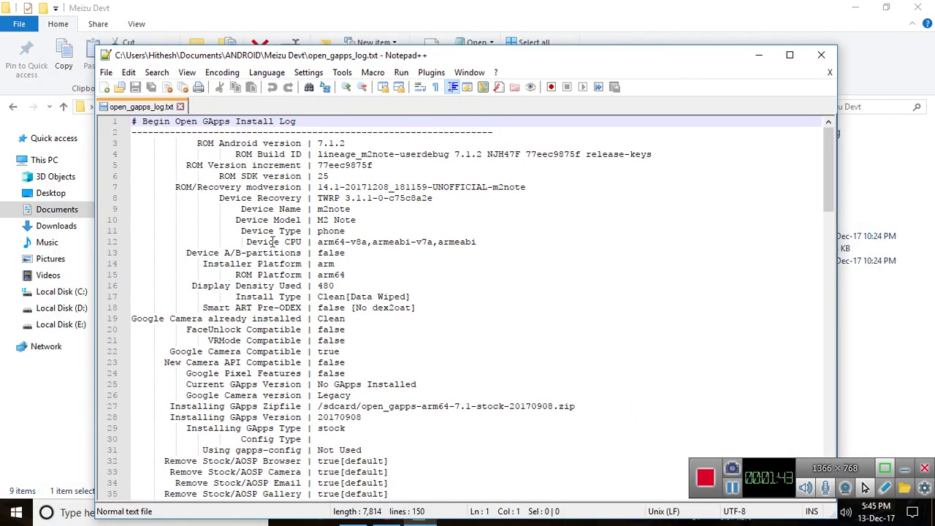
click(317, 209)
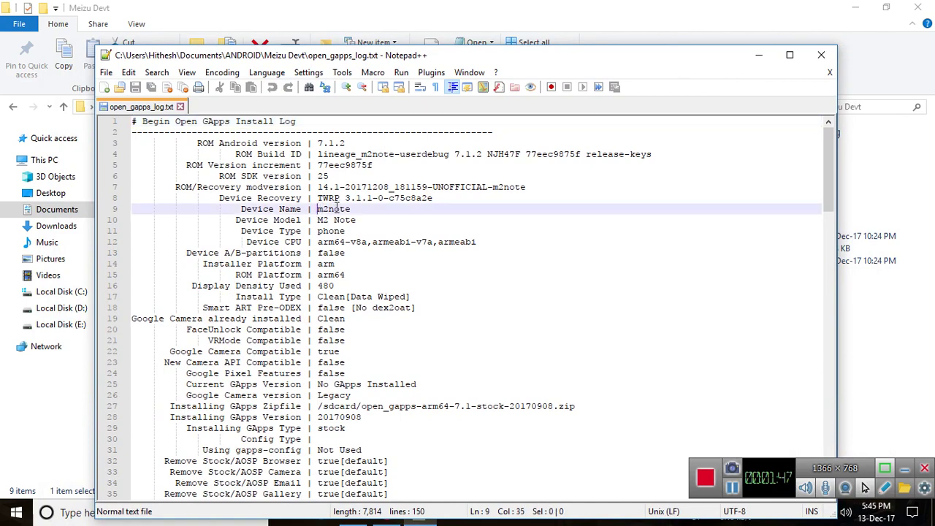
click(821, 58)
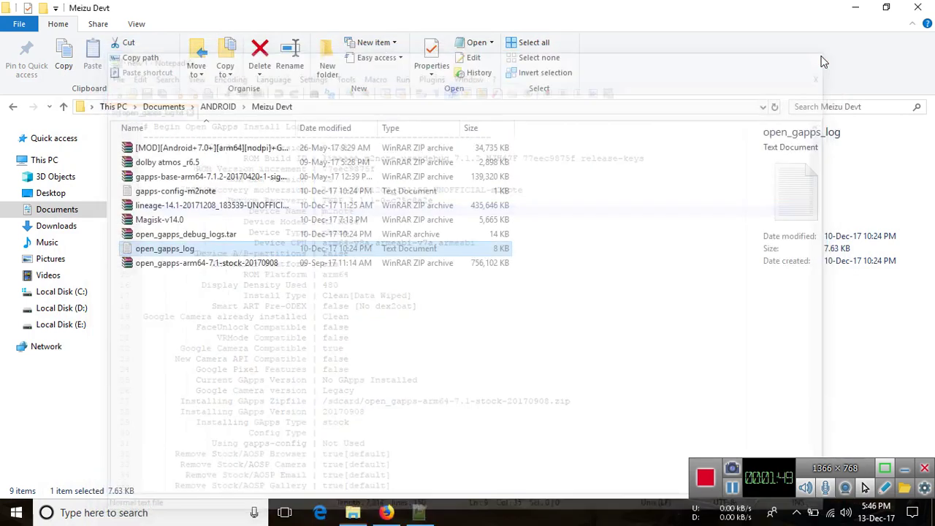
Step: Open gapps-config-m2note from the Meizu Devt folder in Notepad to view its app list
click(154, 195)
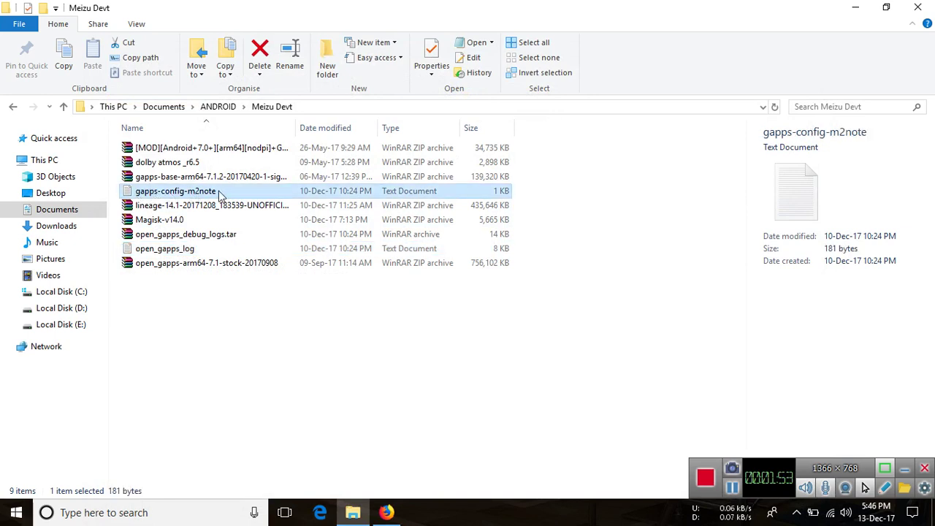
click(276, 355)
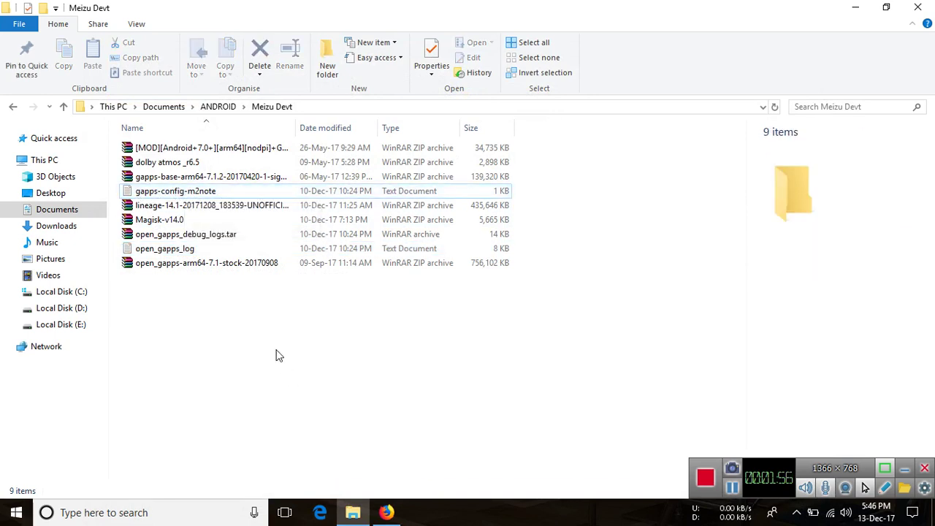
click(288, 193)
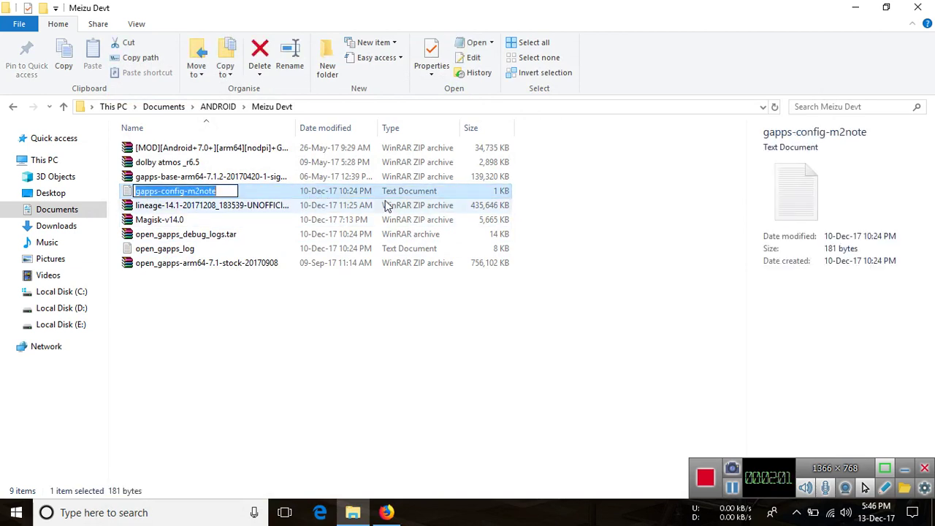
double_click(298, 189)
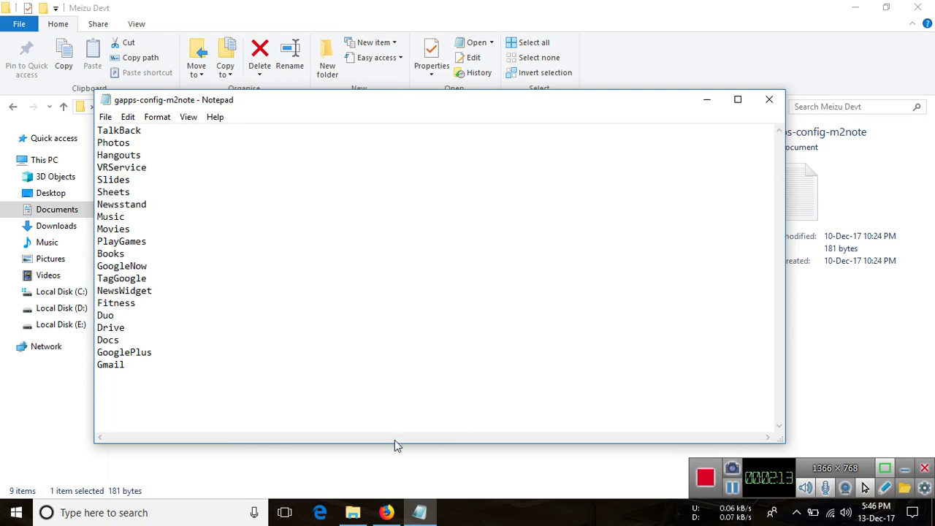
Step: Close the Open GApps download tab and scroll through the Stock Package wiki page's app list
click(386, 512)
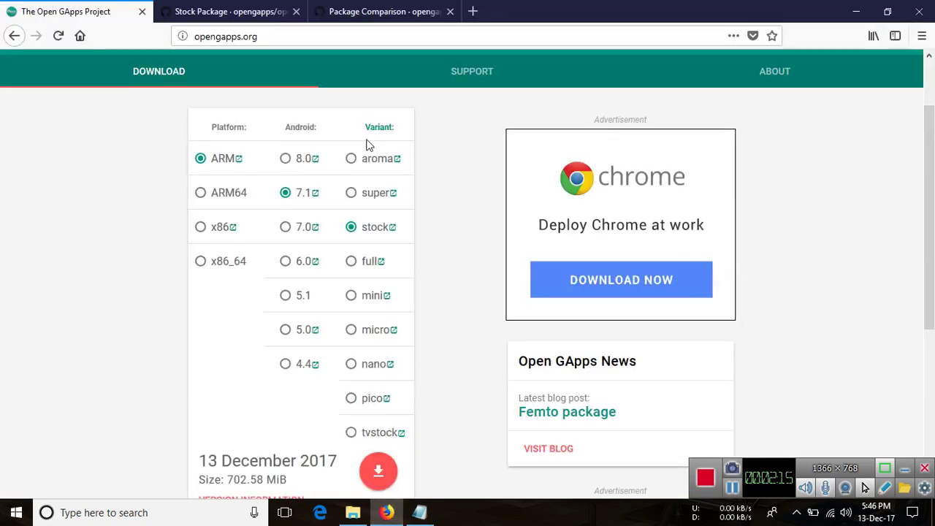
click(142, 12)
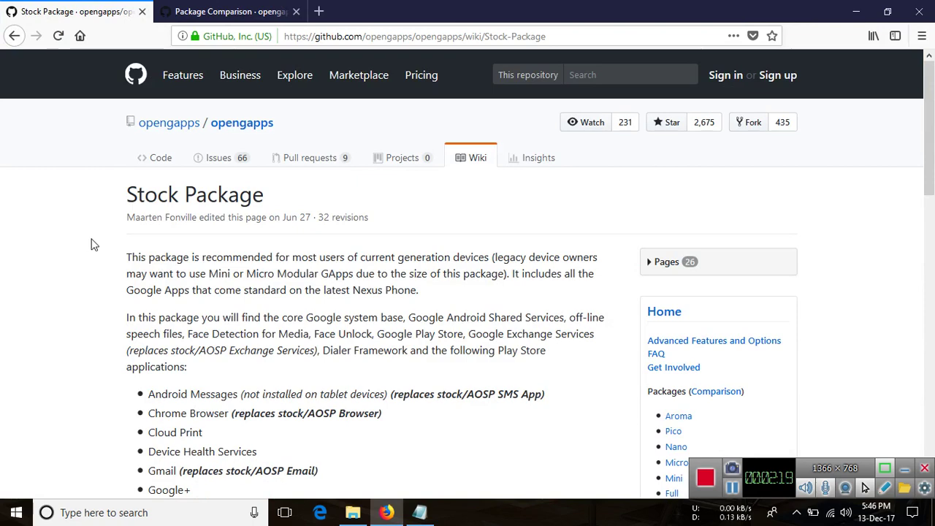
scroll(91, 244, down, 1)
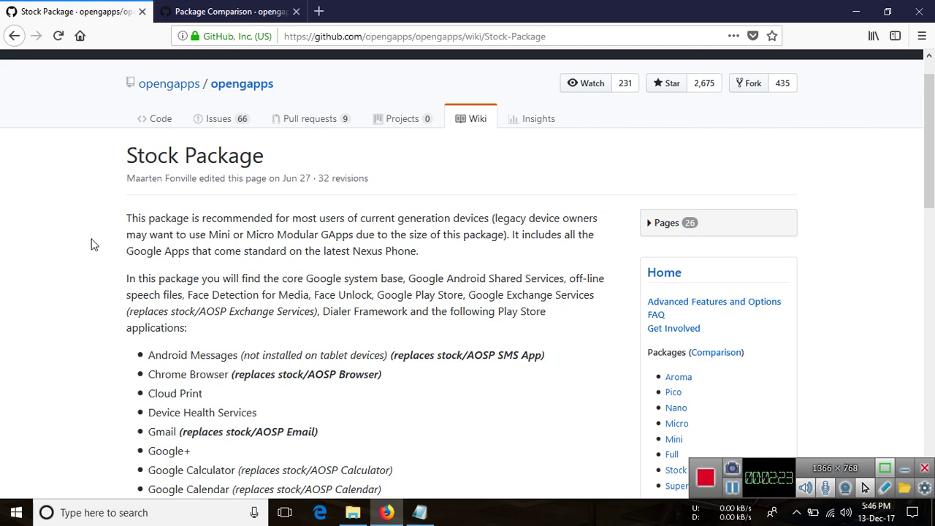
scroll(91, 244, down, 3)
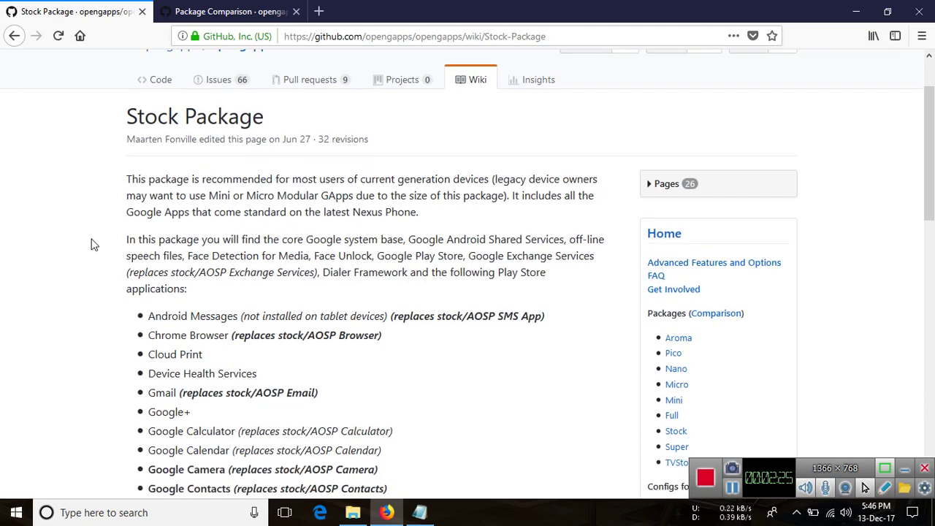
scroll(91, 244, down, 3)
scroll(91, 244, down, 7)
scroll(92, 244, down, 2)
scroll(91, 244, down, 1)
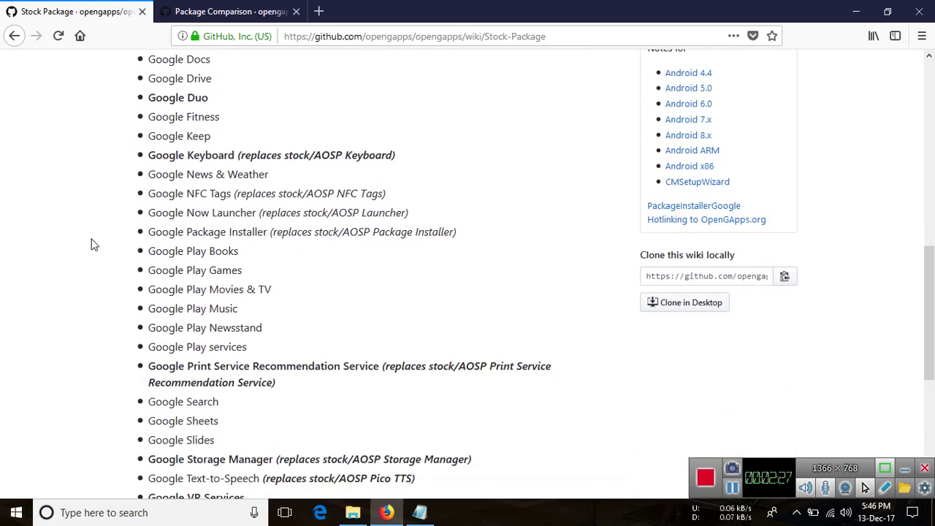
scroll(91, 244, down, 6)
scroll(91, 244, down, 1)
scroll(91, 244, up, 1)
scroll(91, 244, up, 2)
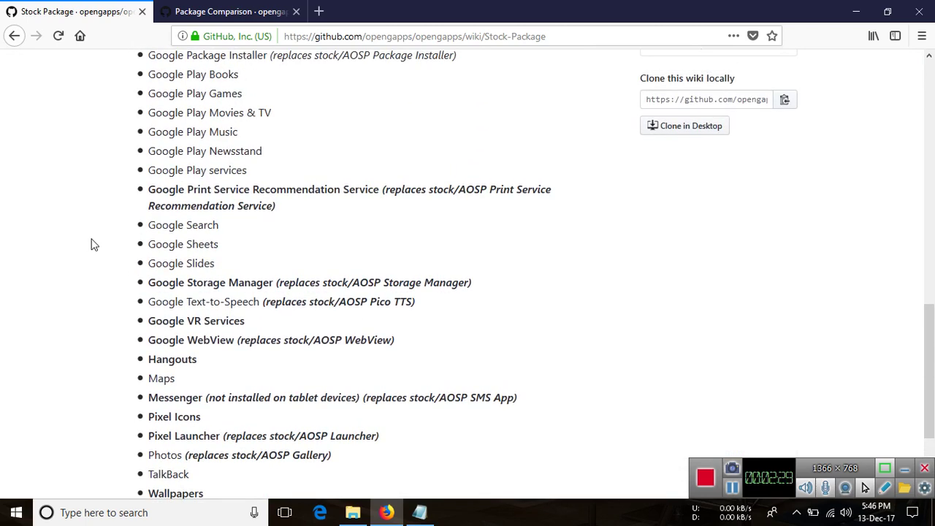
scroll(92, 244, up, 3)
scroll(92, 244, up, 3)
scroll(91, 243, up, 2)
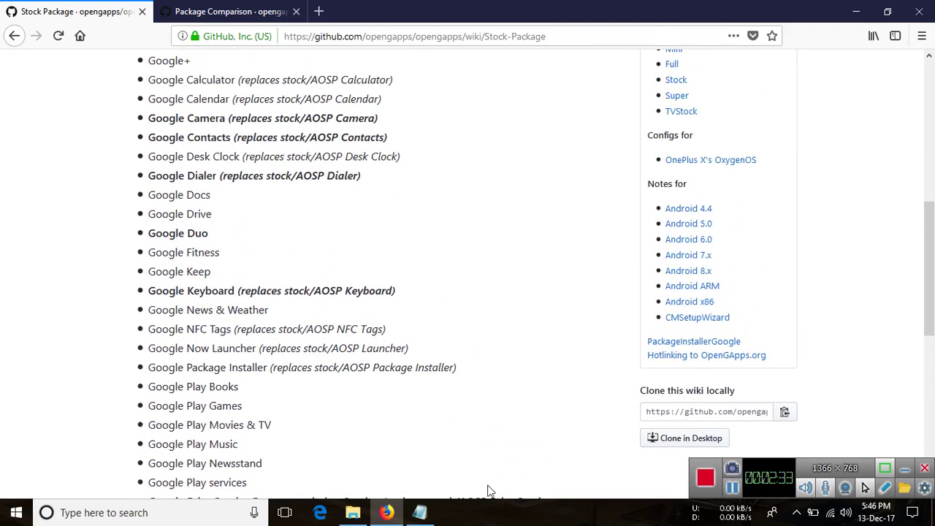
Step: Check the gapps-config-m2note list, then scroll the Stock Package page back to the top
click(427, 515)
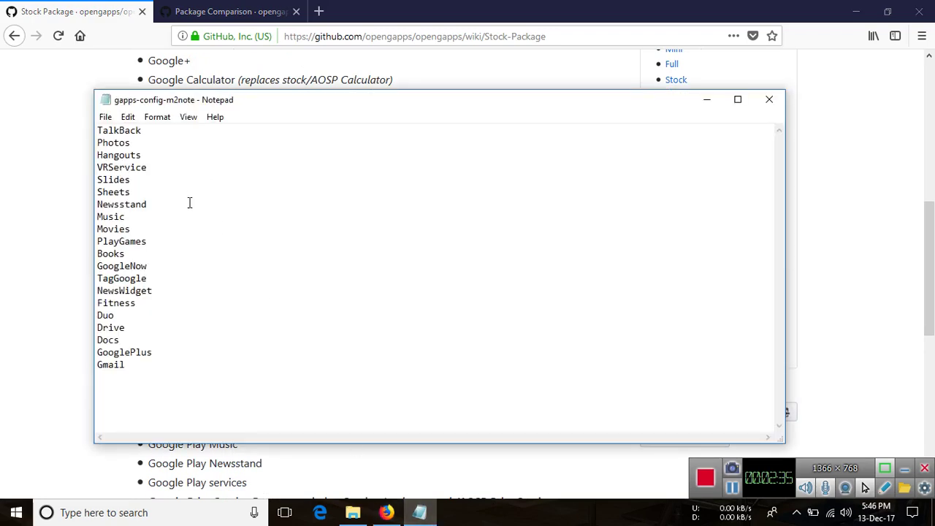
click(31, 127)
scroll(30, 127, up, 2)
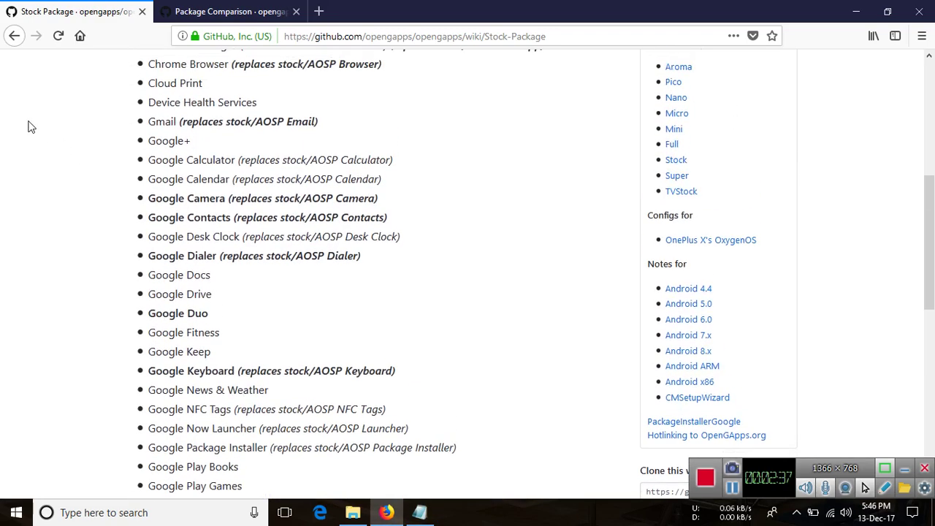
scroll(31, 127, up, 3)
scroll(30, 127, up, 1)
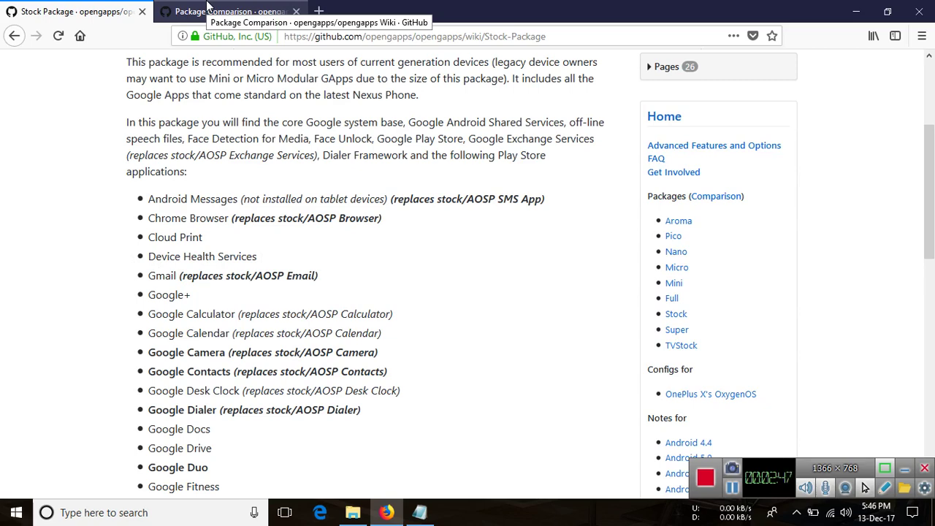
Step: Open the Package Comparison wiki page, glancing at the gapps-config-m2note list along the way
key(alt+Tab)
key(alt+Tab)
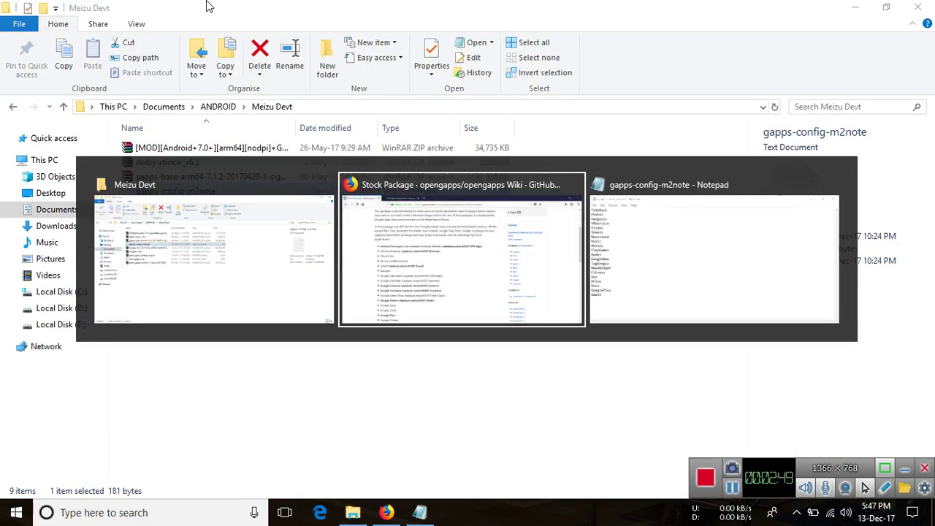
key(Tab)
key(shift+Tab)
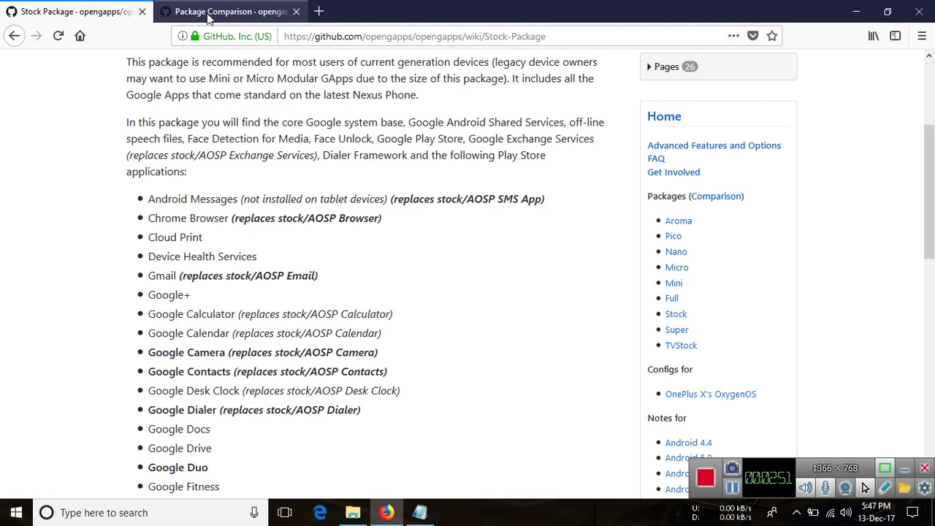
click(209, 13)
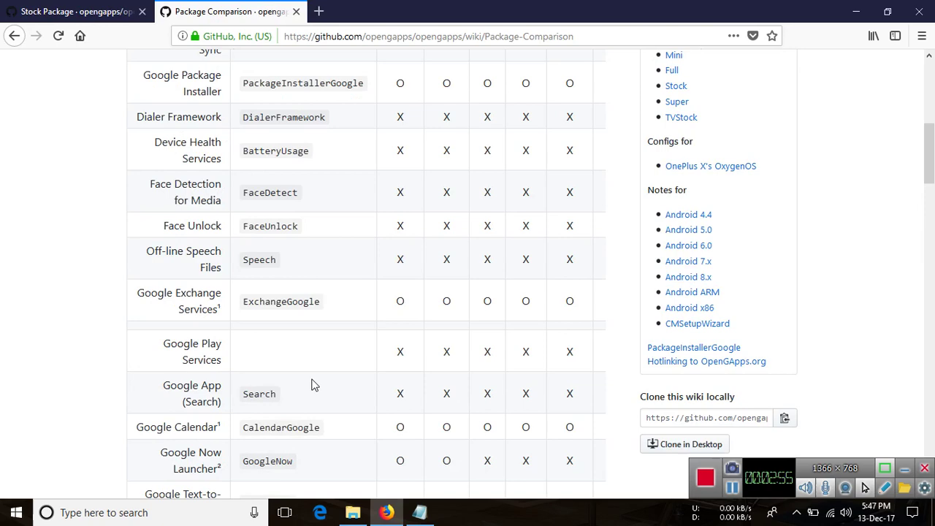
key(alt+Tab)
key(alt+Tab)
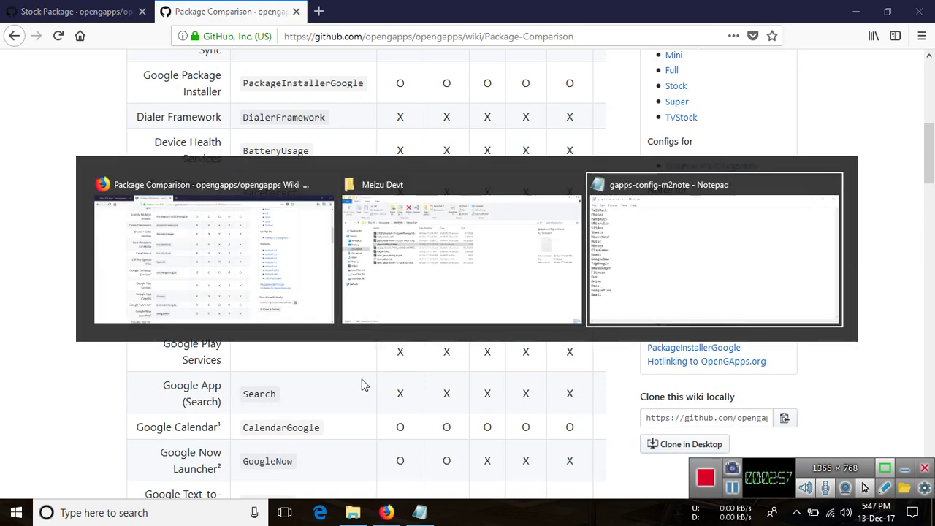
key(alt+Tab)
key(alt+Tab)
key(alt+Tab)
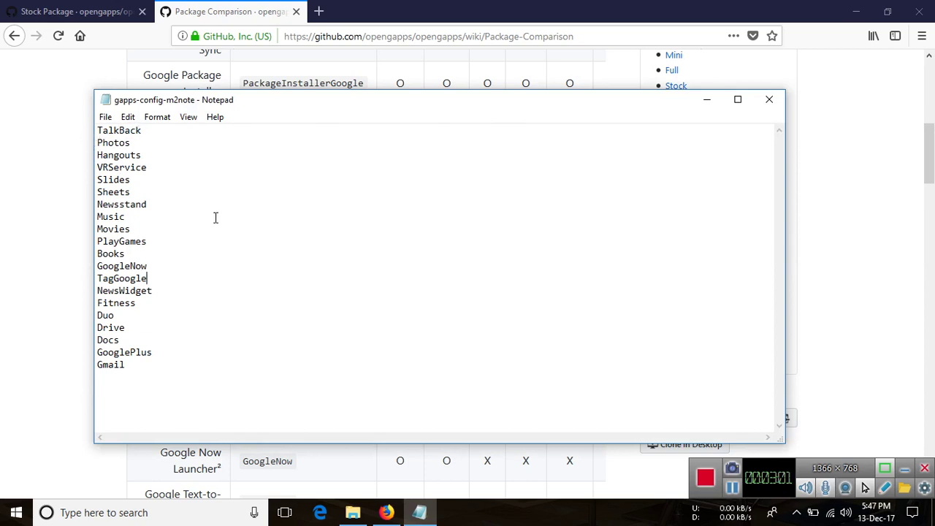
key(alt+Tab)
key(alt+Tab)
key(alt+Tab)
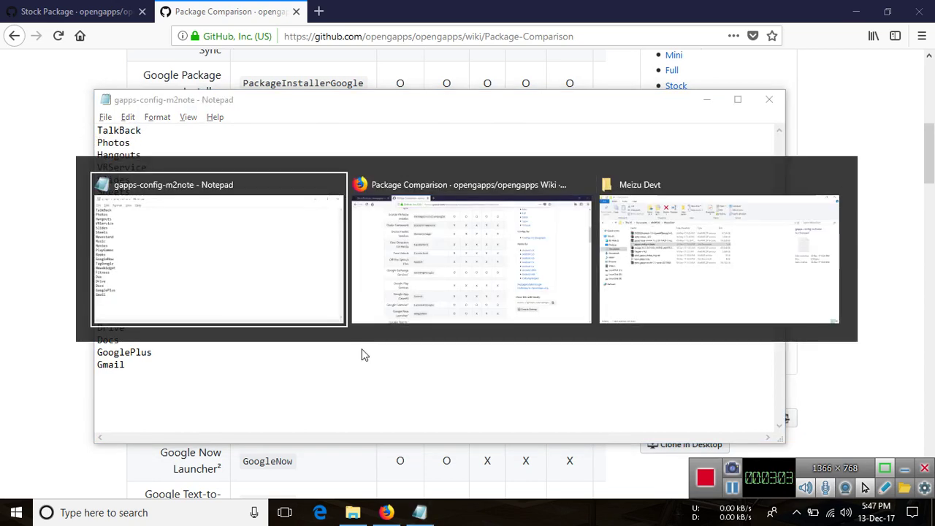
key(alt+Tab)
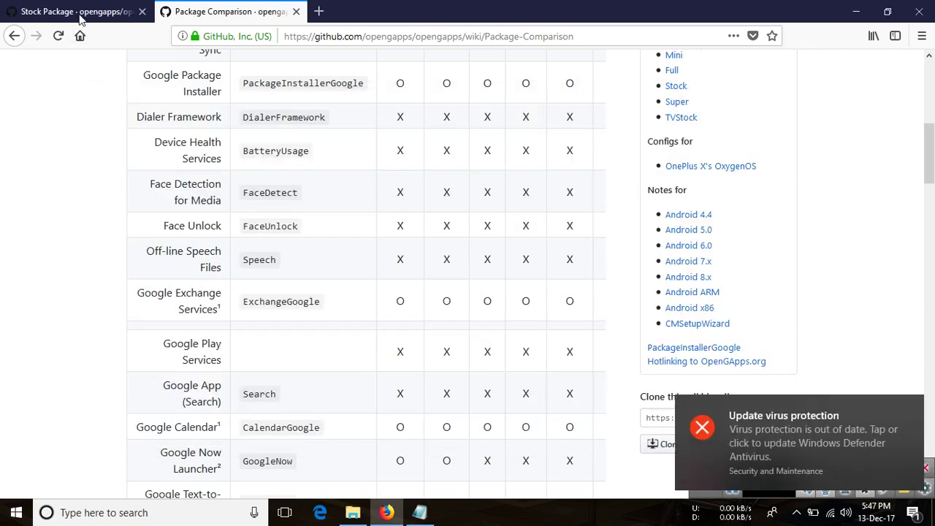
click(76, 12)
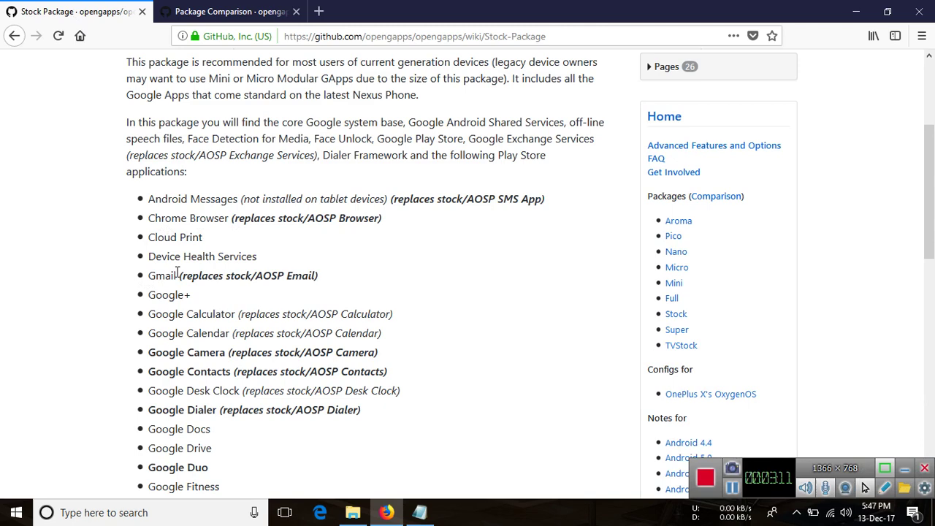
click(226, 16)
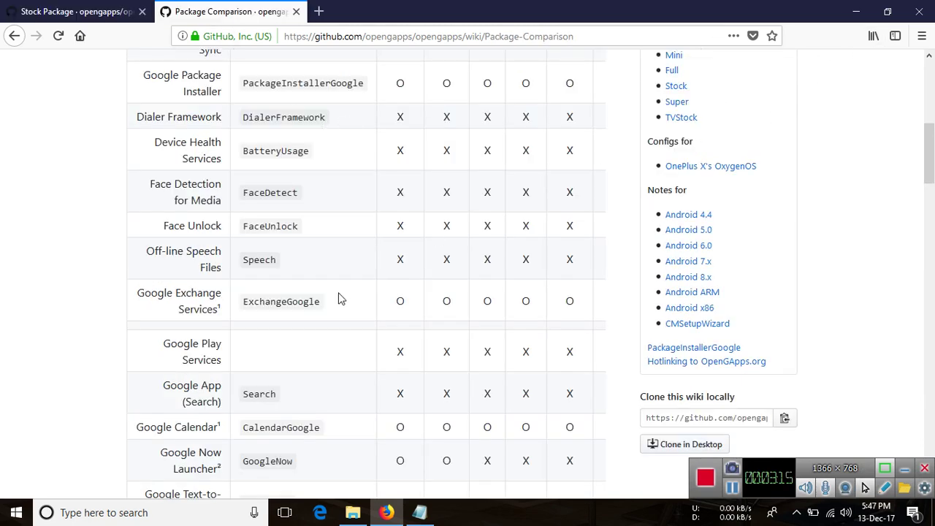
Step: Find 'gmail' in the Package Comparison page, then bring the Notepad exclusion list forward
click(922, 36)
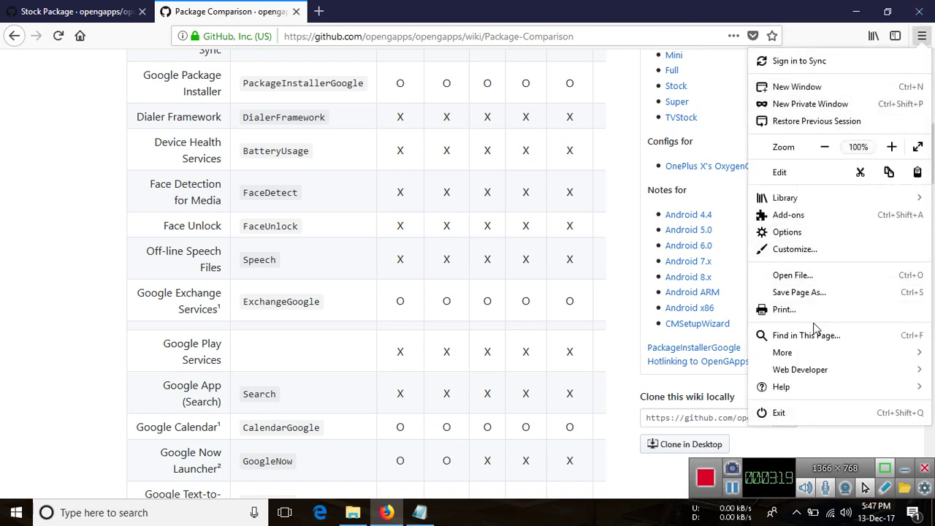
click(785, 339)
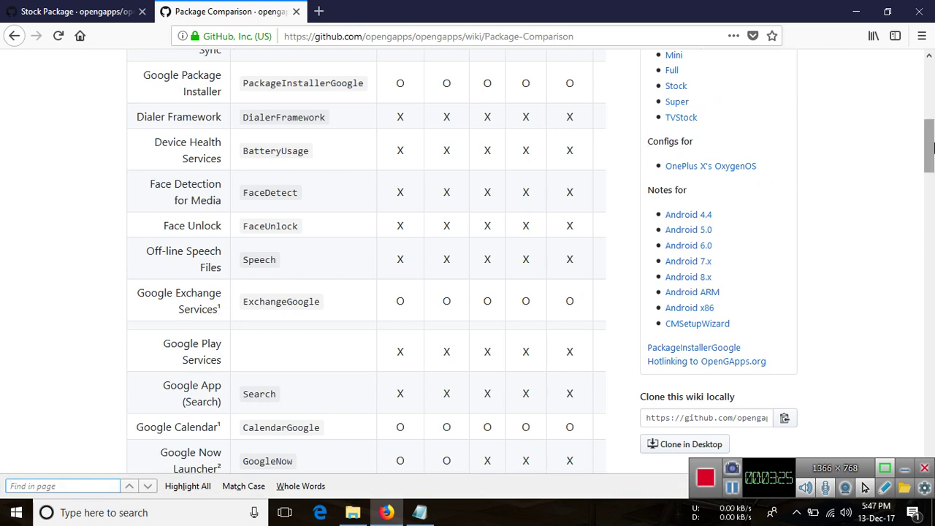
drag(931, 147, 931, 168)
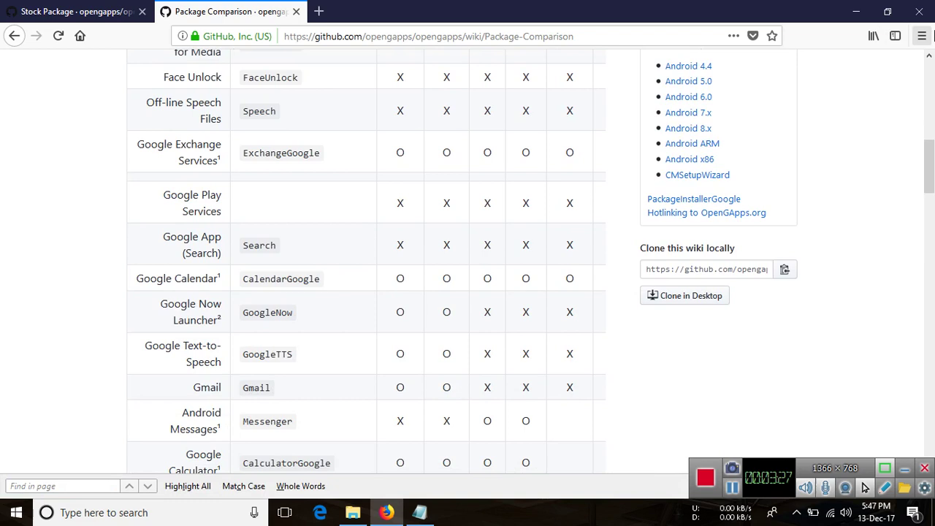
click(923, 37)
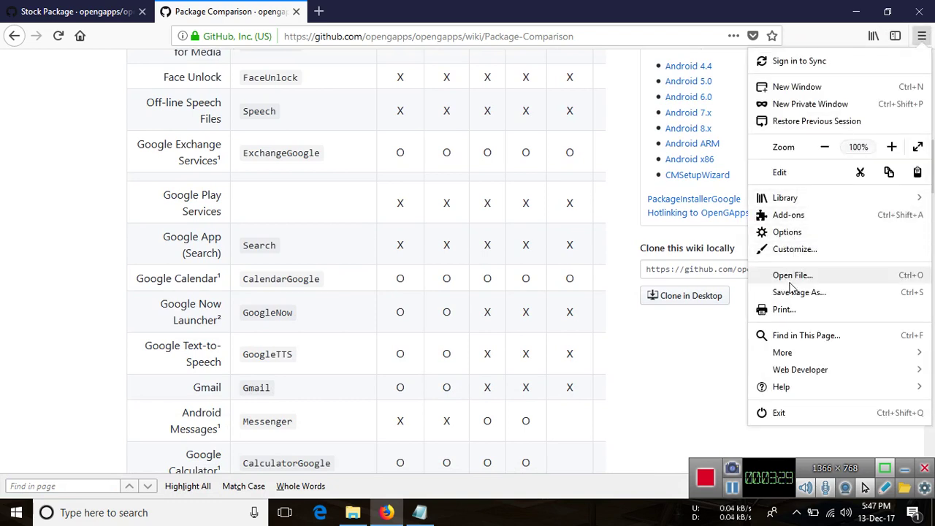
click(780, 335)
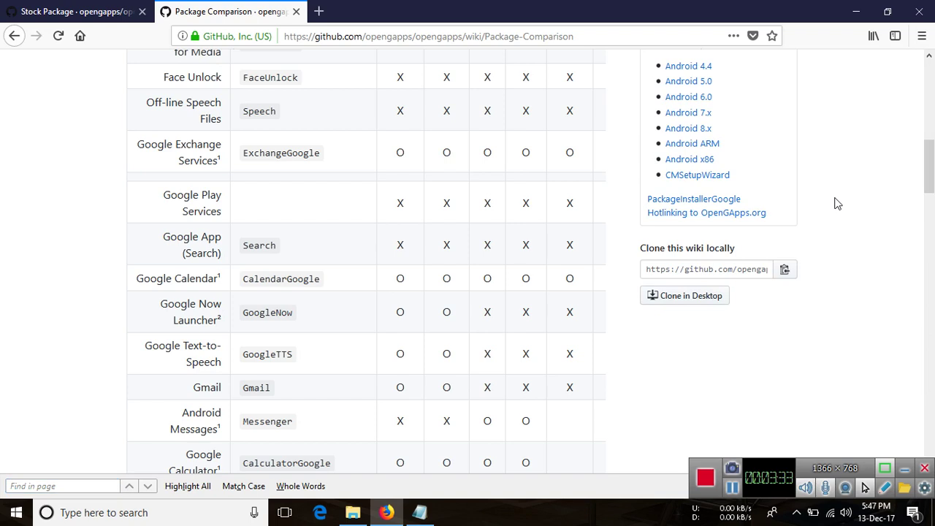
click(60, 485)
text(gm)
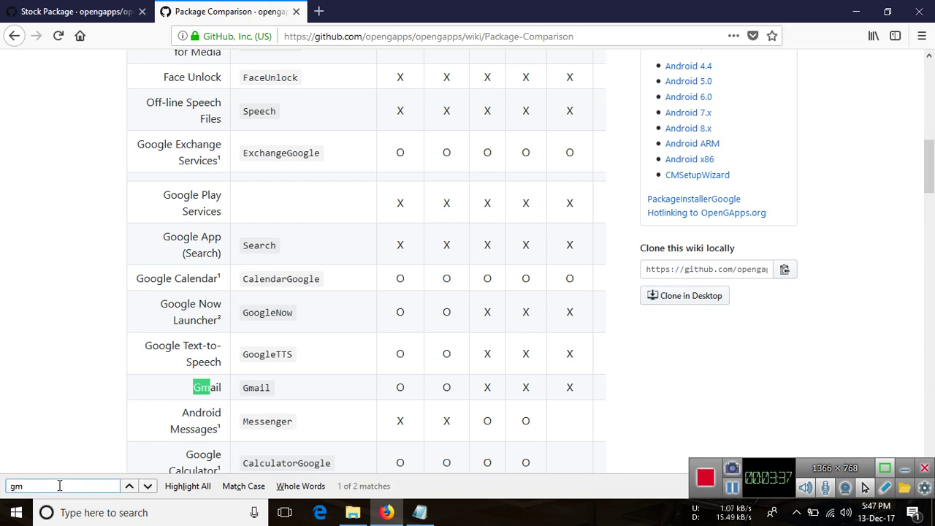
text(ail)
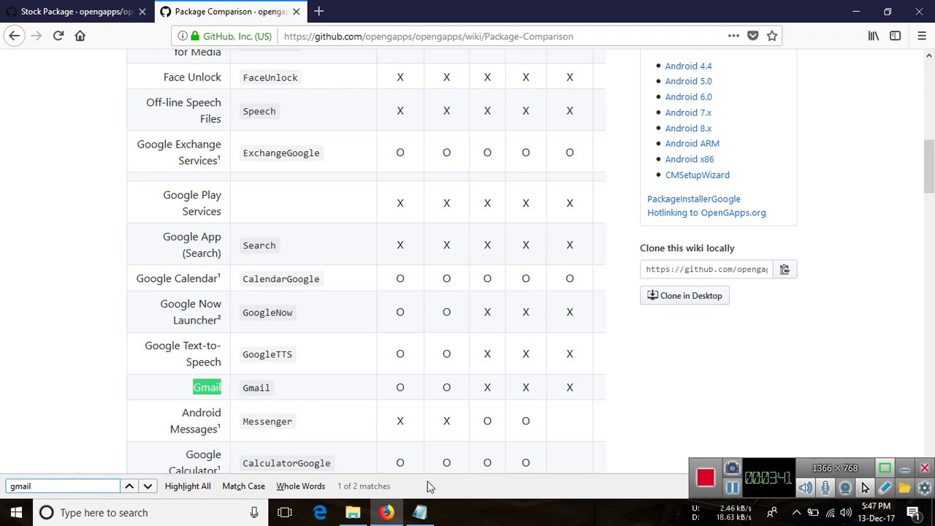
click(421, 523)
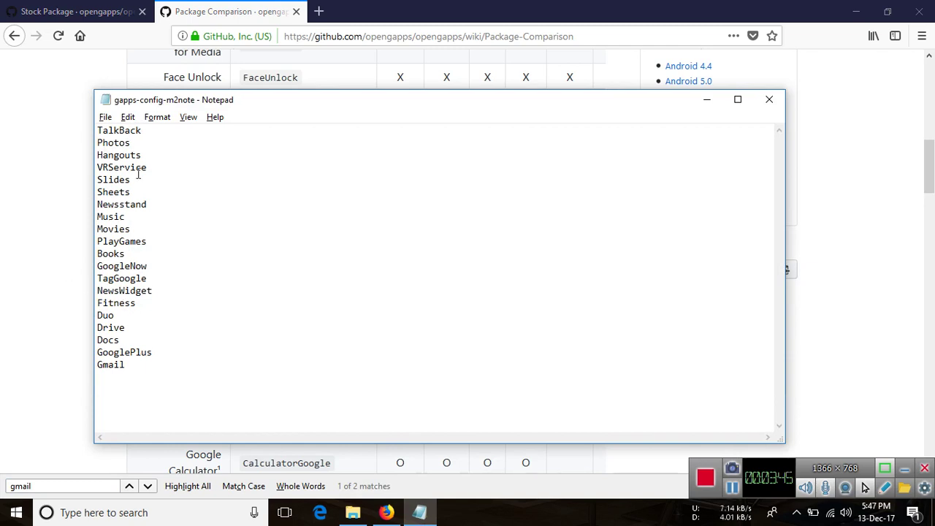
Step: Try a Gmail line atop the list, then remove it so TalkBack stays first
click(99, 132)
text(G)
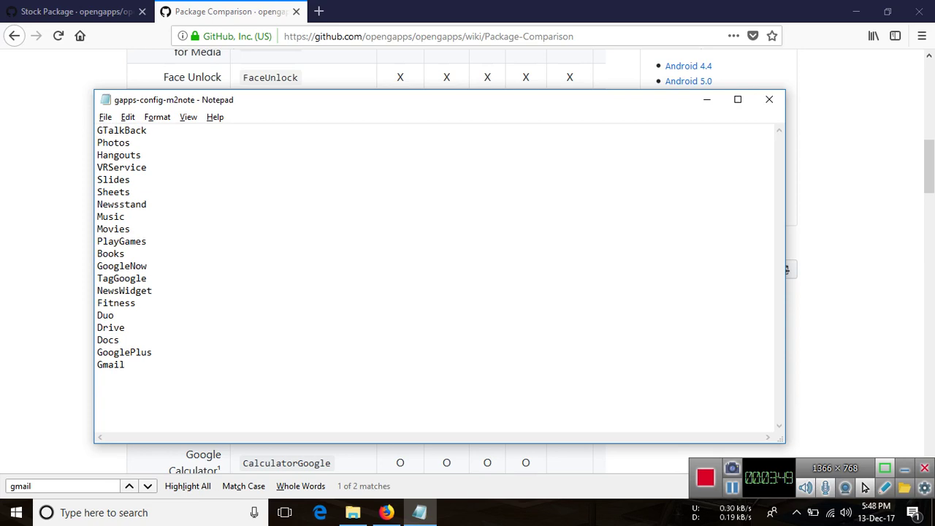
text(mail)
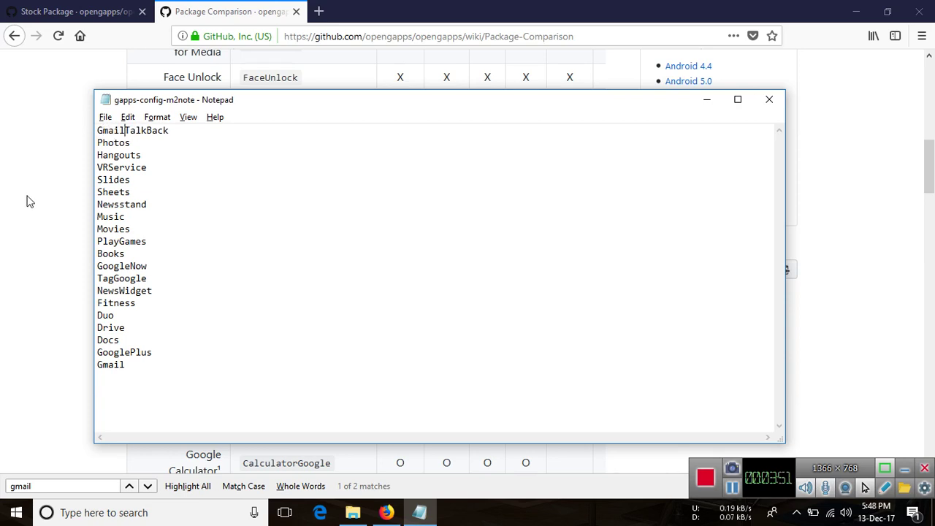
click(30, 201)
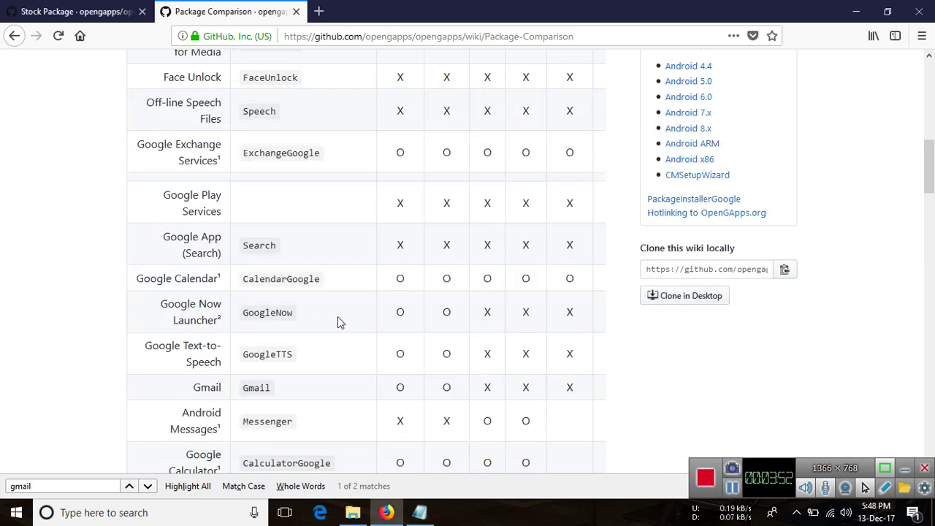
click(419, 512)
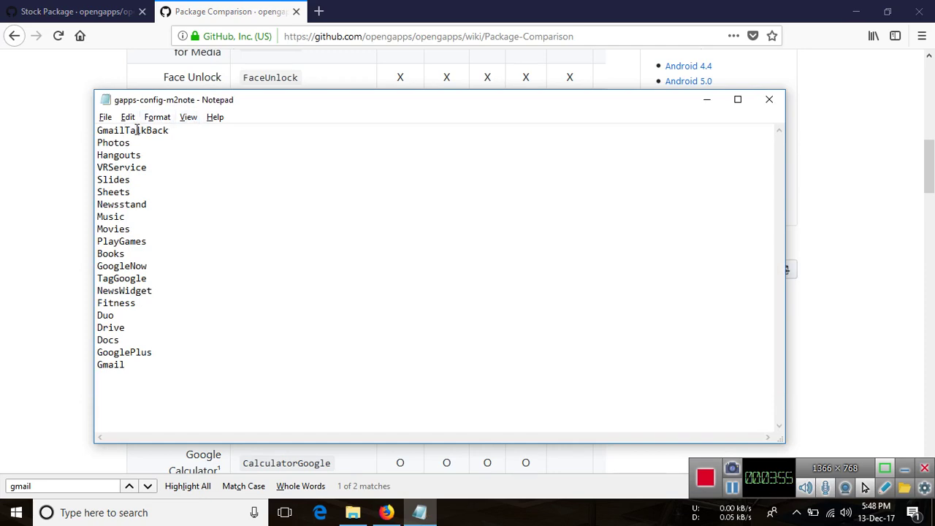
key(Return)
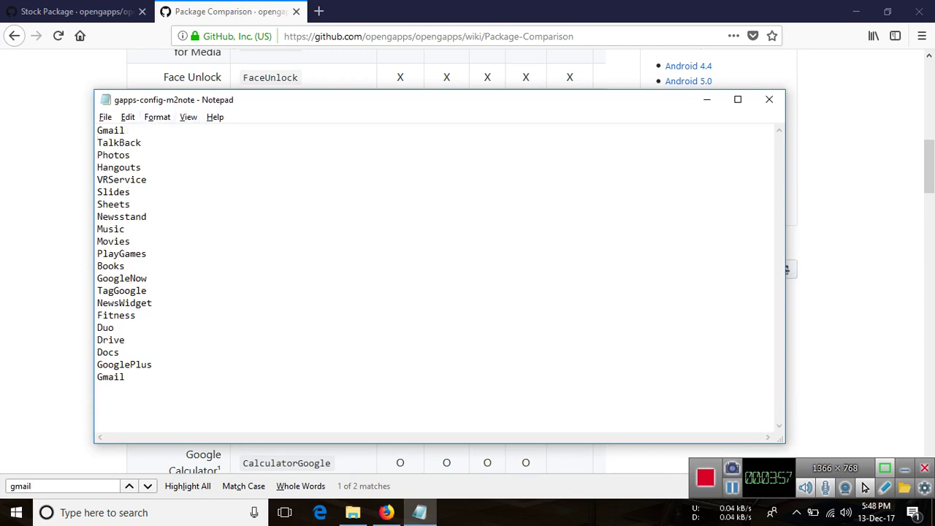
key(BackSpace)
key(BackSpace)
key(BackSpace)
key(BackSpace)
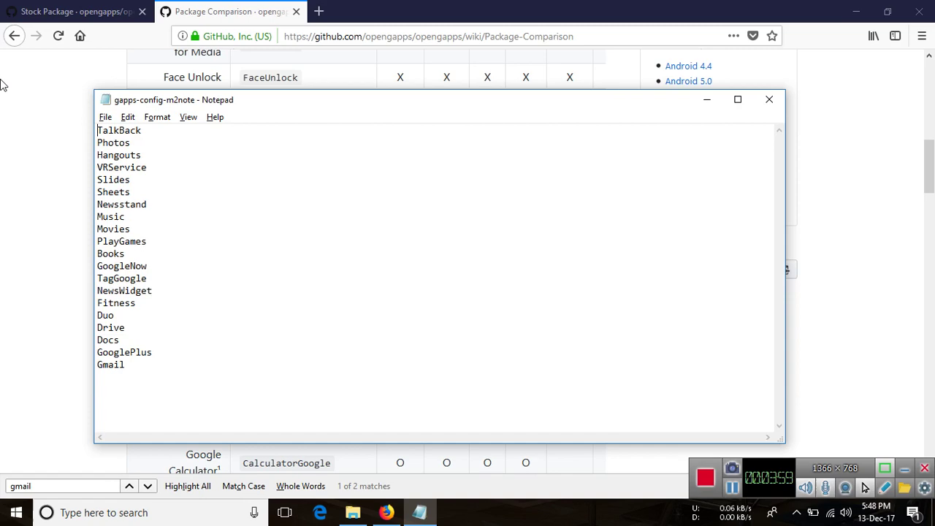
click(2, 84)
Step: Search the Package Comparison table for 'duo', then return to the Notepad app list
click(80, 10)
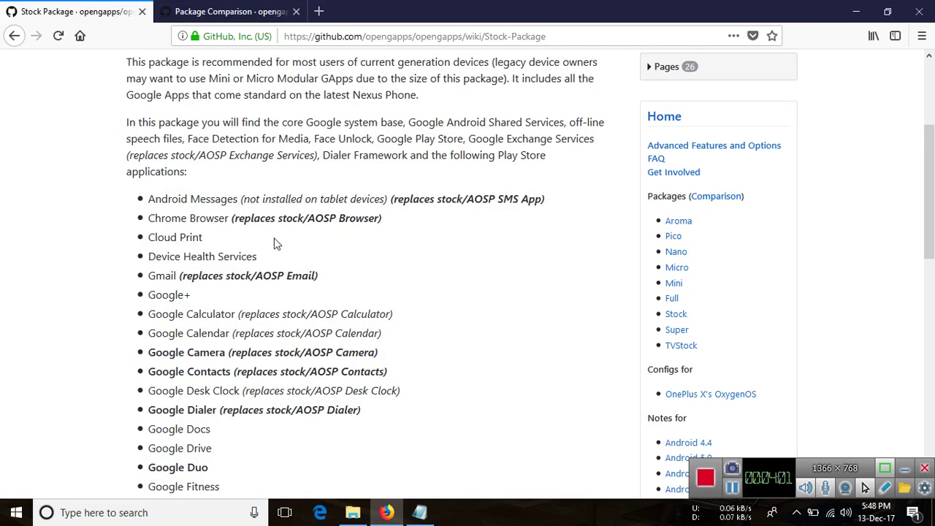
scroll(470, 319, down, 1)
scroll(470, 318, down, 2)
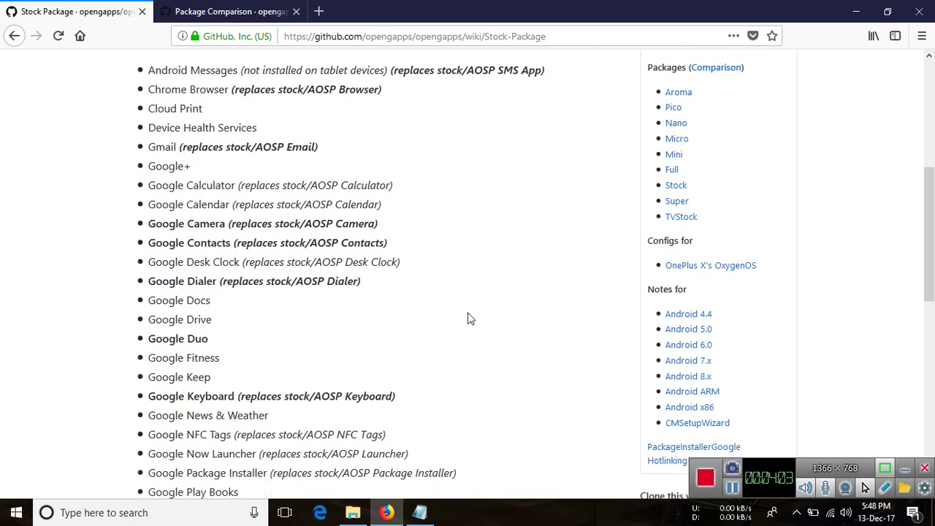
scroll(470, 318, down, 2)
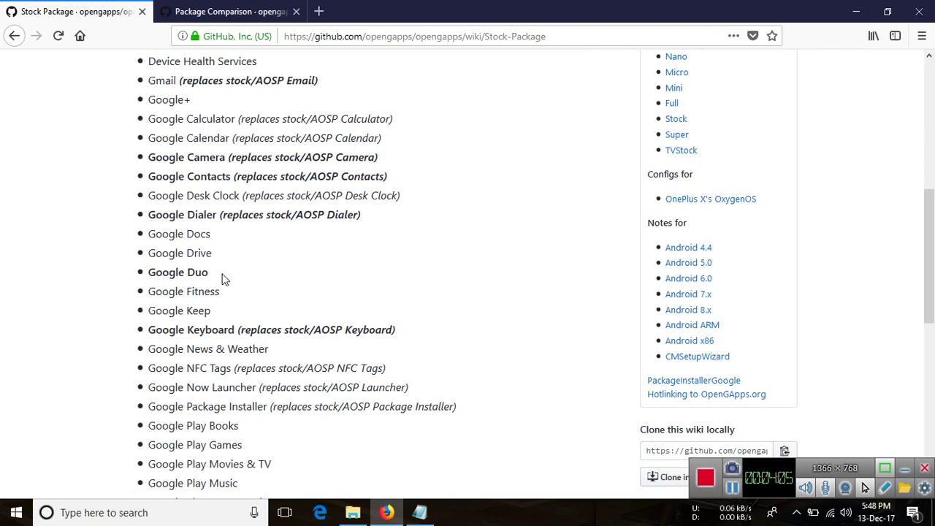
click(268, 10)
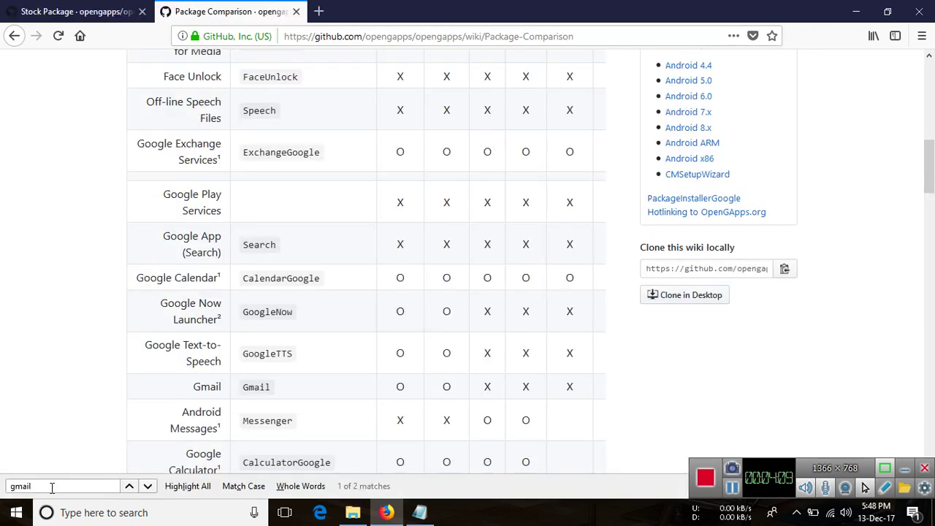
drag(52, 487, 2, 495)
text(du)
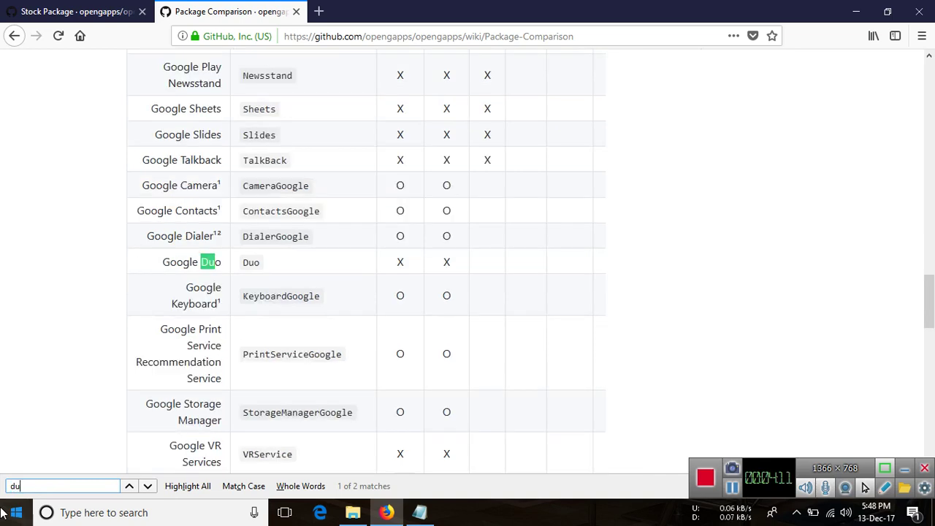
text(o)
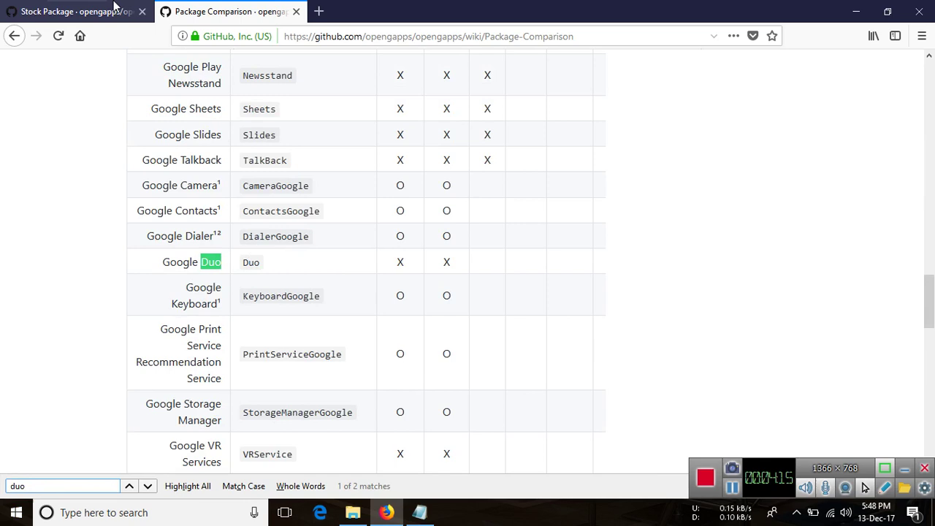
click(92, 10)
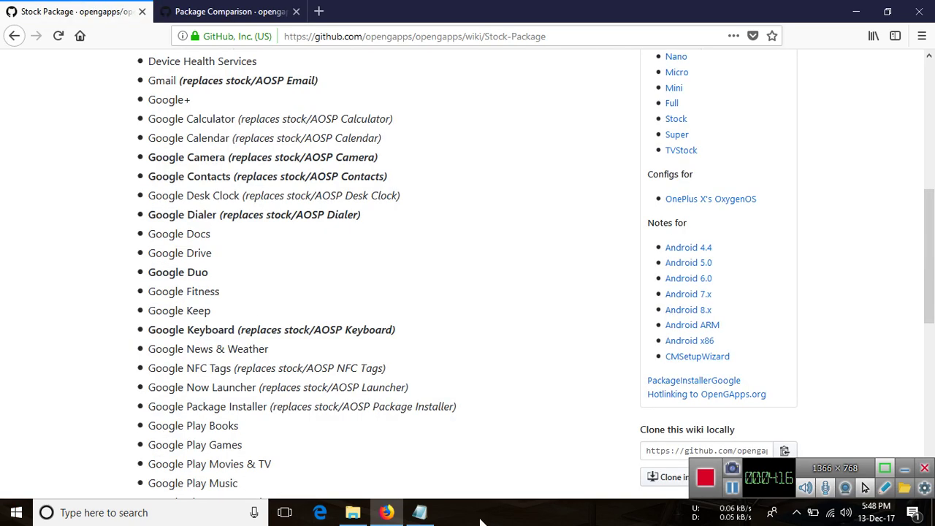
click(418, 512)
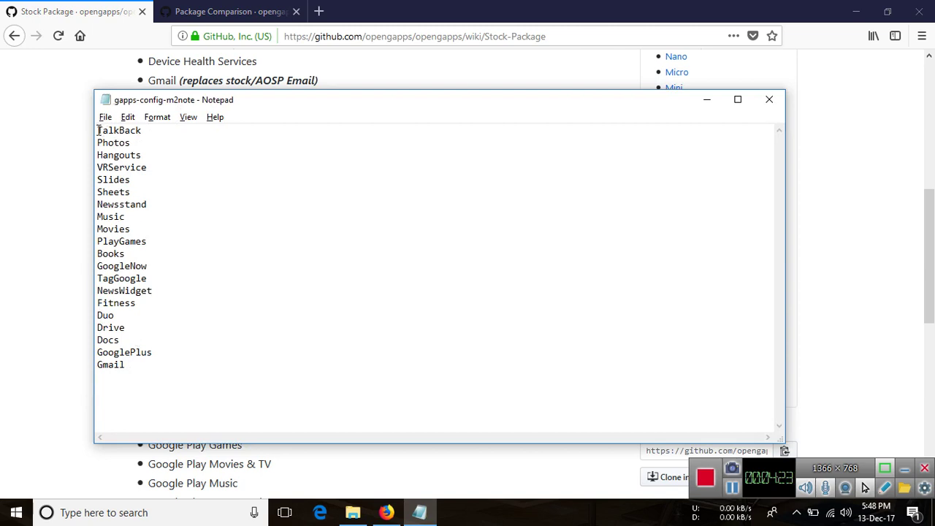
Step: Review the Notepad app list against the Package Comparison page, then switch to the Meizu Devt folder
drag(98, 130, 186, 363)
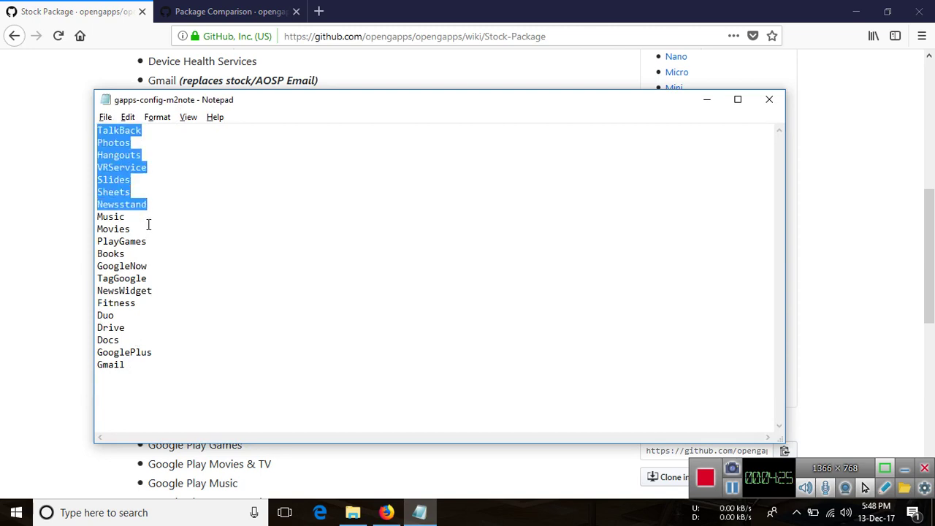
click(186, 363)
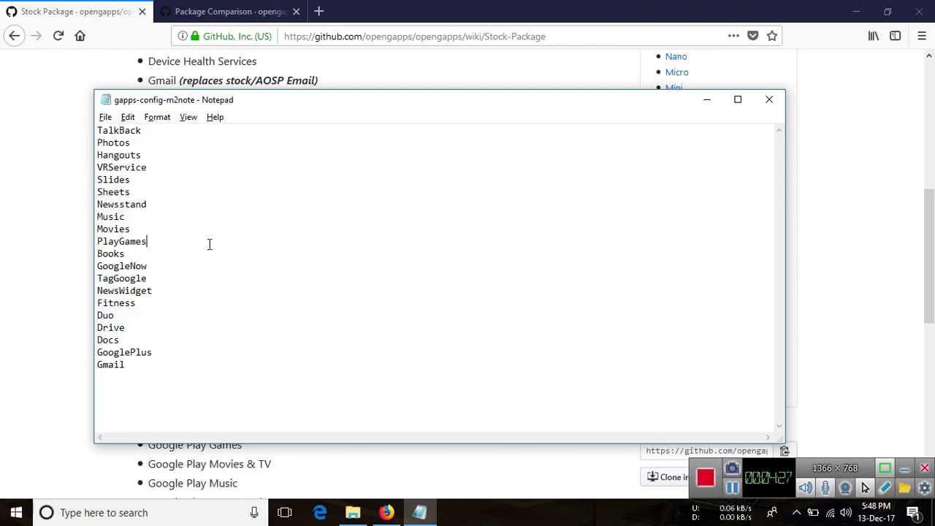
click(239, 7)
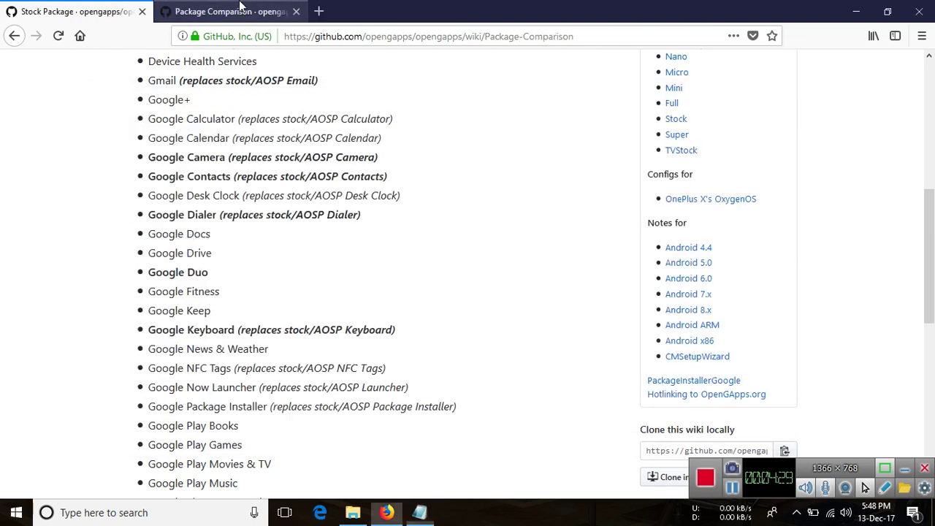
text(duo)
click(419, 512)
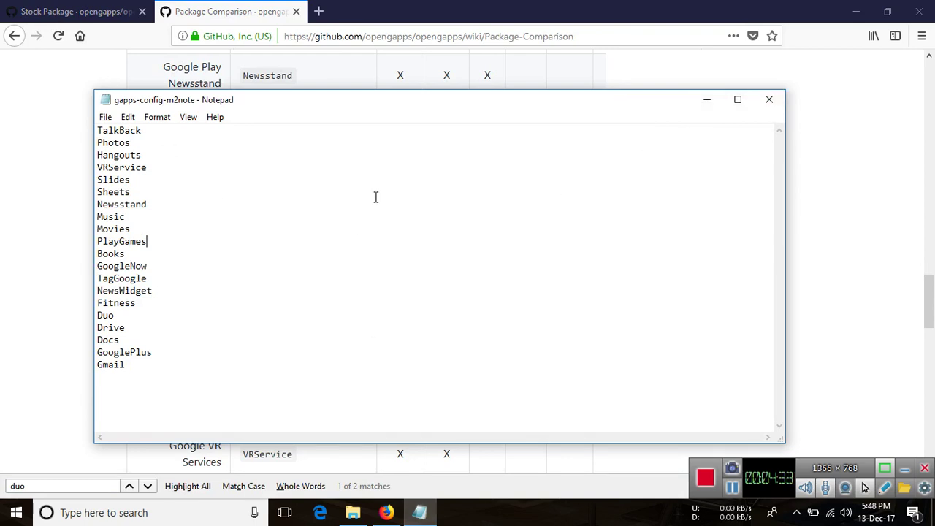
click(352, 512)
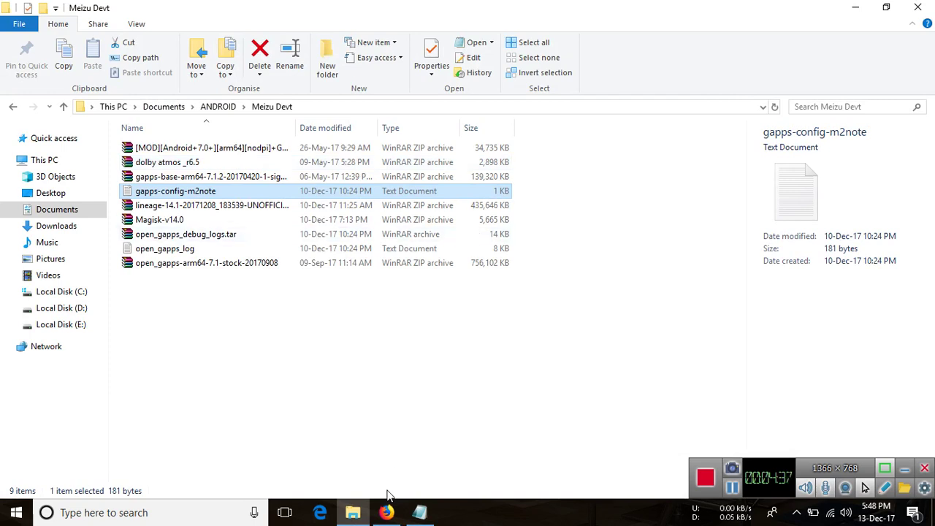
Step: Close Notepad and choose Save to keep the 181-byte gapps-config-m2note file
click(420, 512)
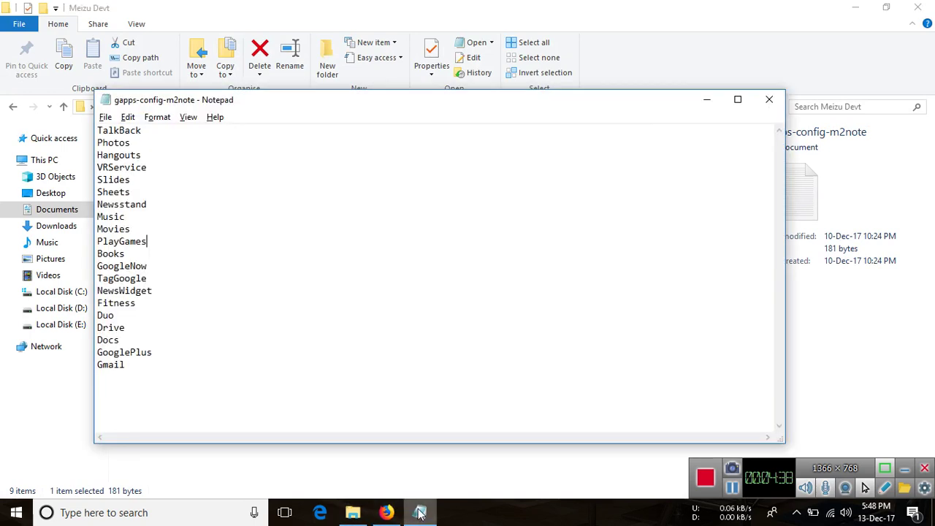
click(769, 99)
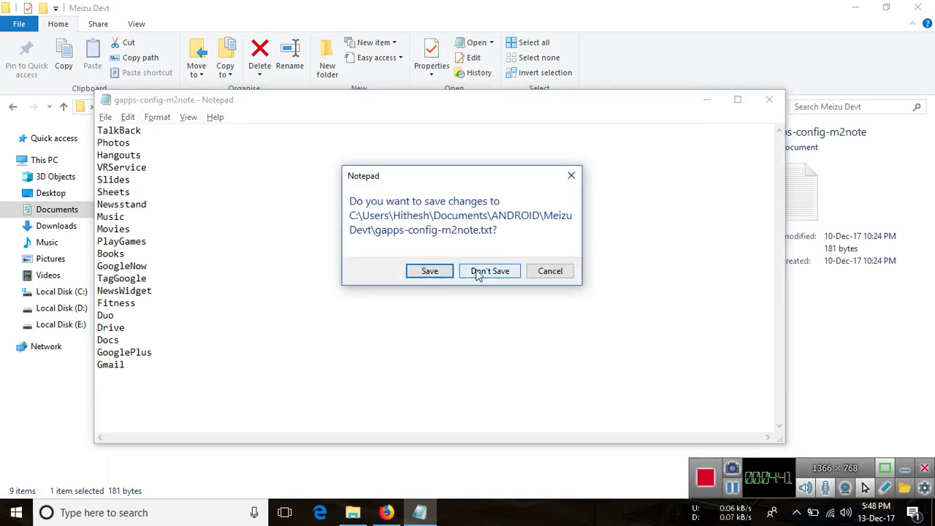
click(429, 271)
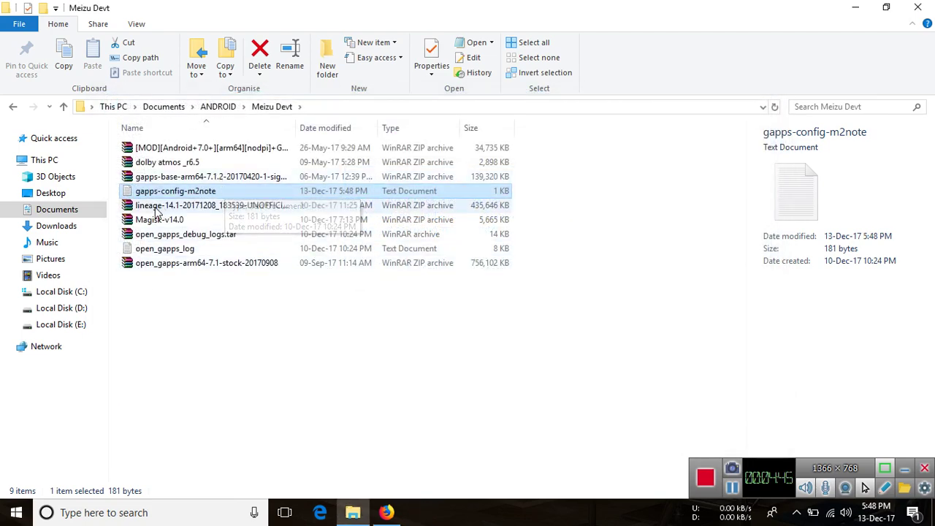
Step: Select the stock Open GApps zip, the lineage-14.1 archive and open_gapps_debug_logs.tar in turn
ctrl+click(179, 265)
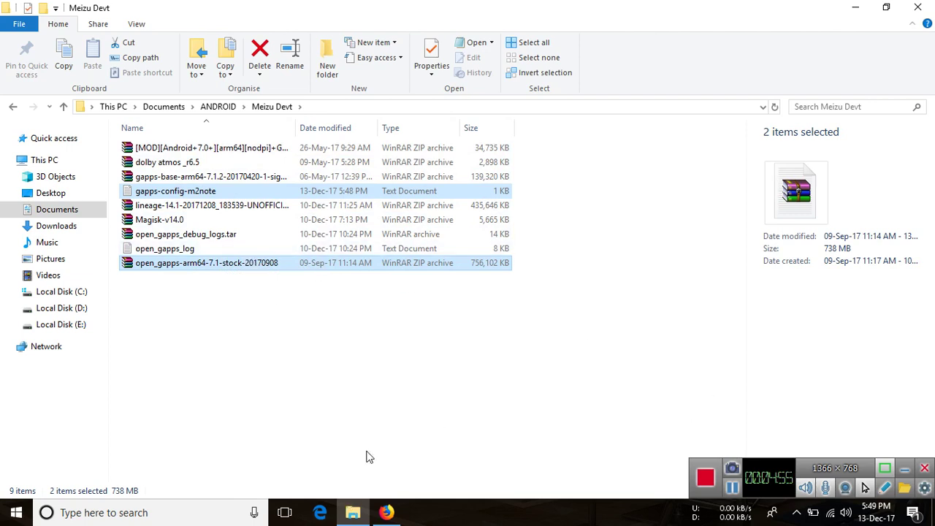
click(237, 207)
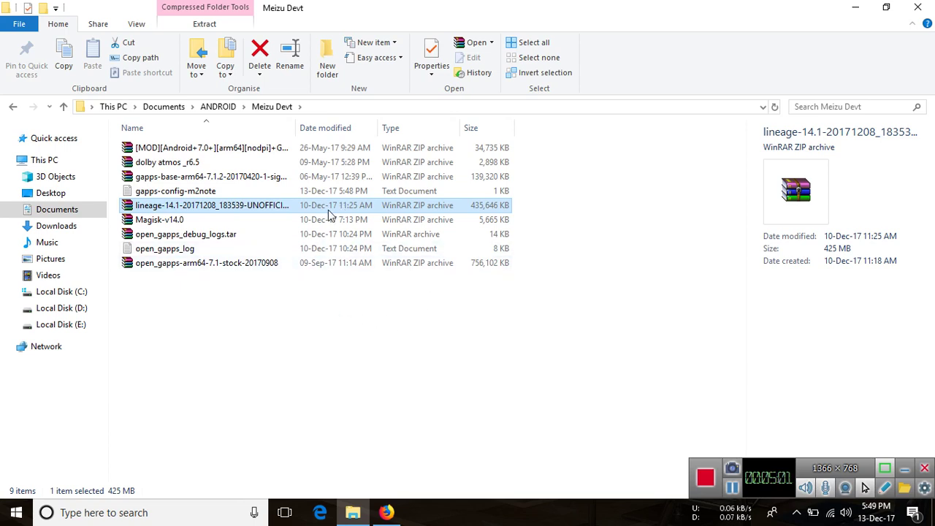
click(276, 233)
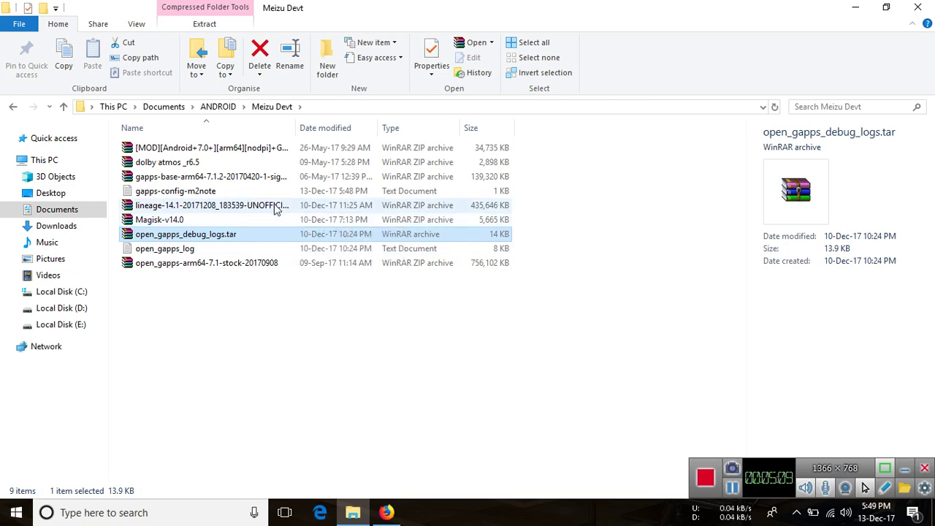
click(392, 513)
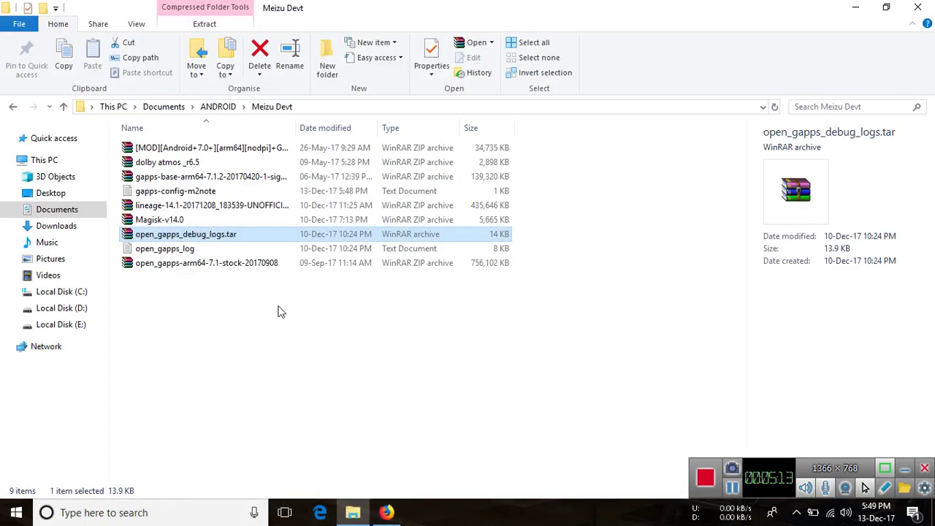
Step: Keep gapps-config-m2note's name unchanged, reselect the stock zip, and minimize the Meizu Devt folder
click(198, 196)
key(F2)
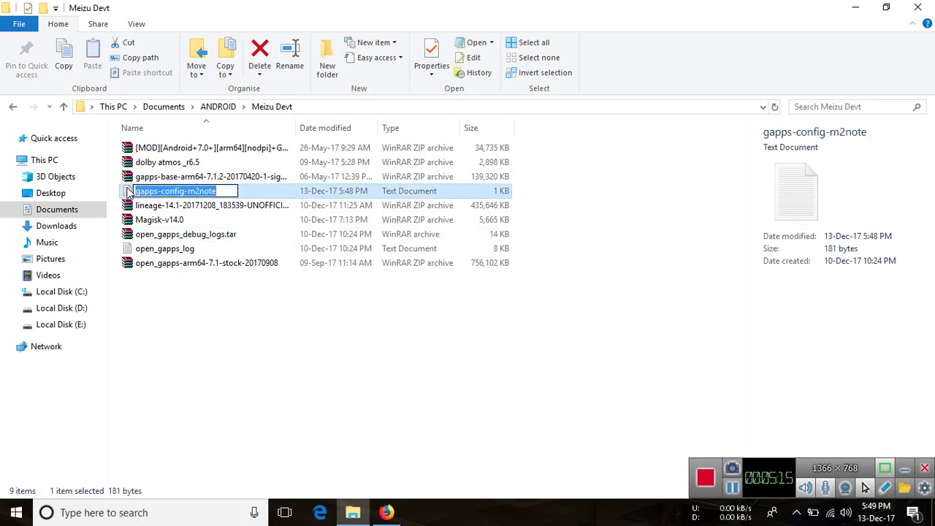
click(189, 193)
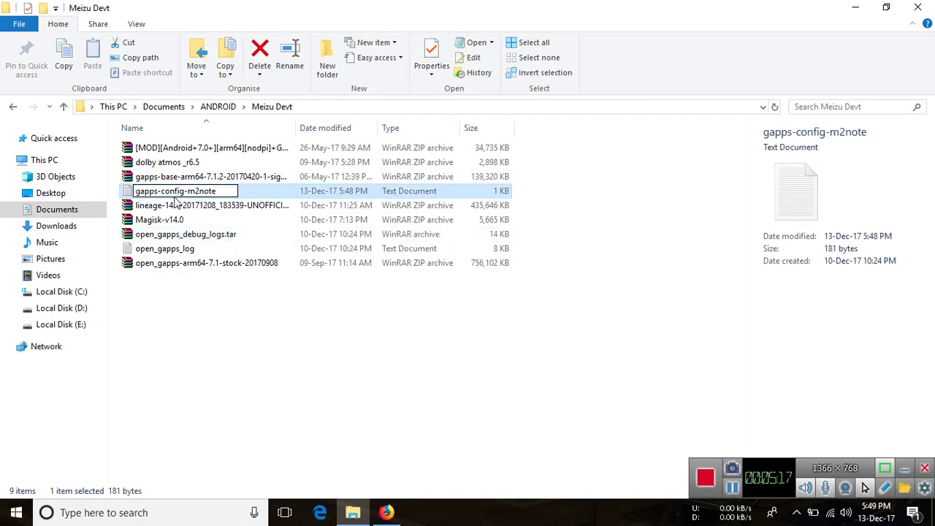
drag(189, 191, 219, 191)
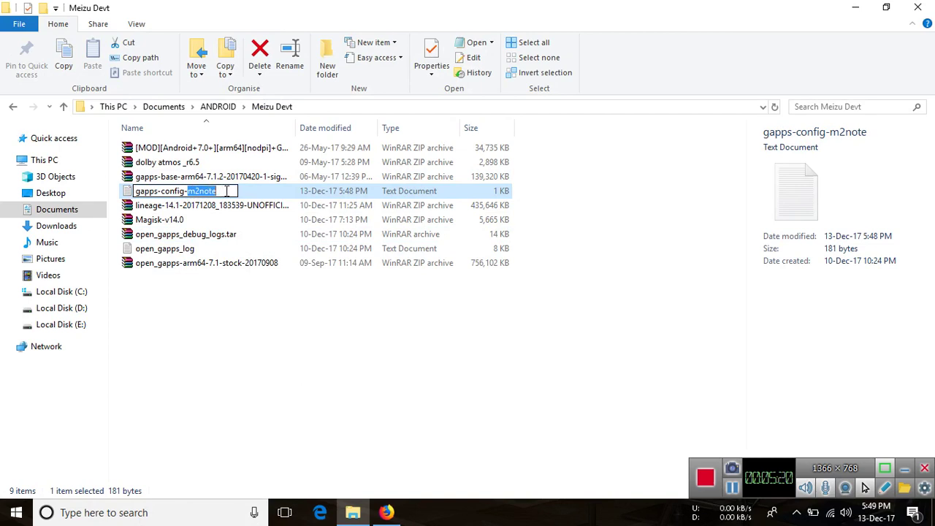
click(278, 194)
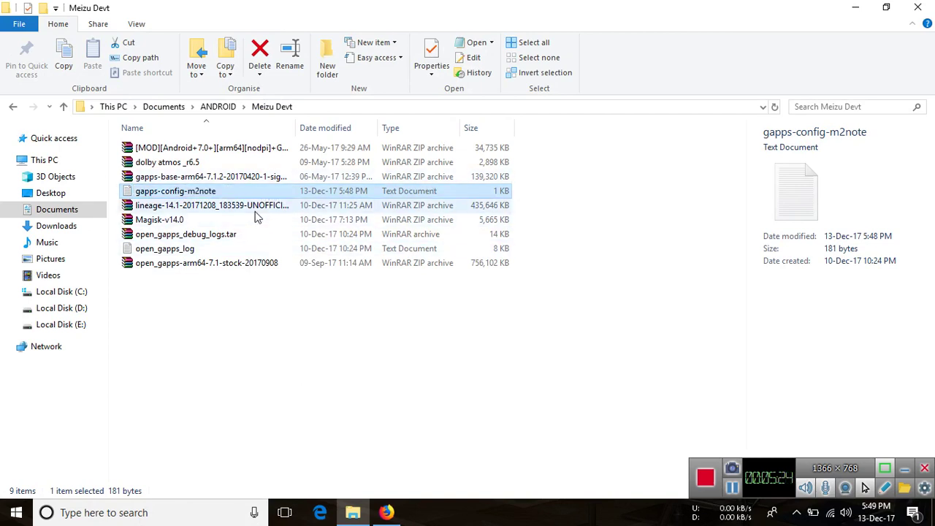
click(263, 271)
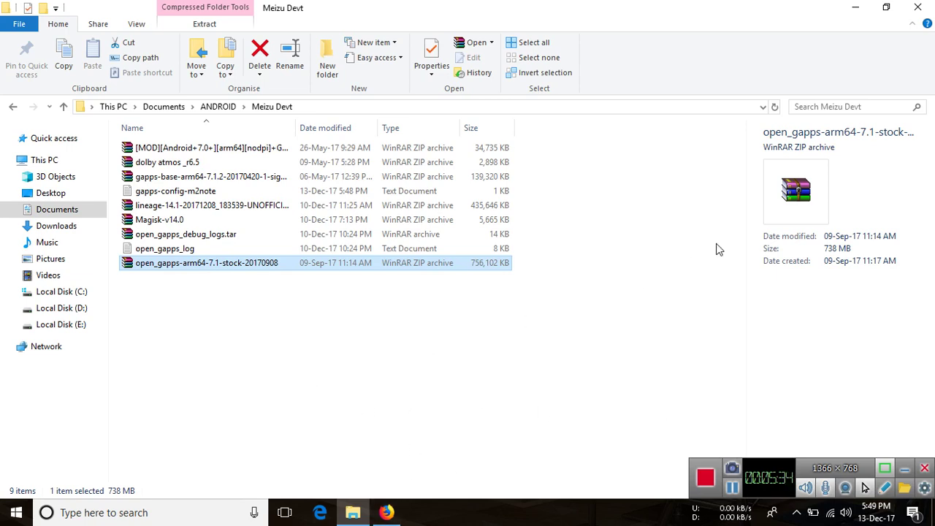
click(855, 7)
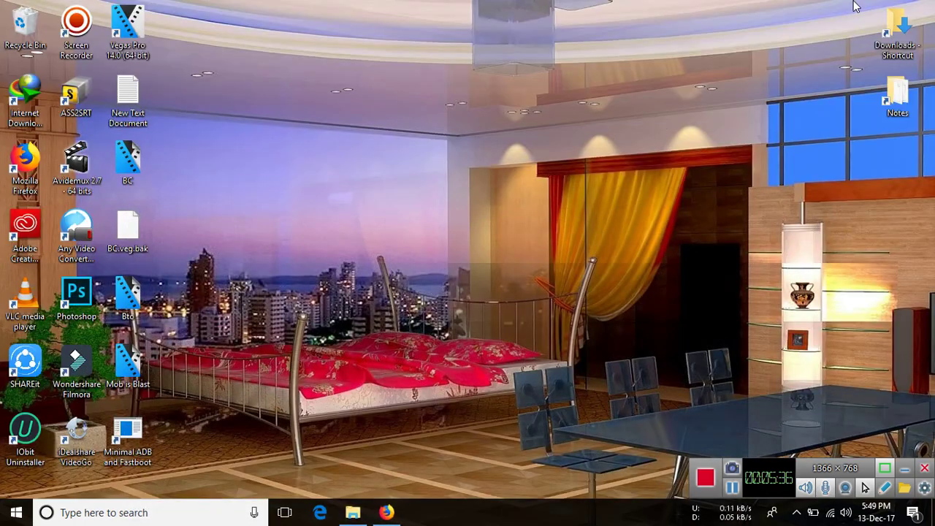